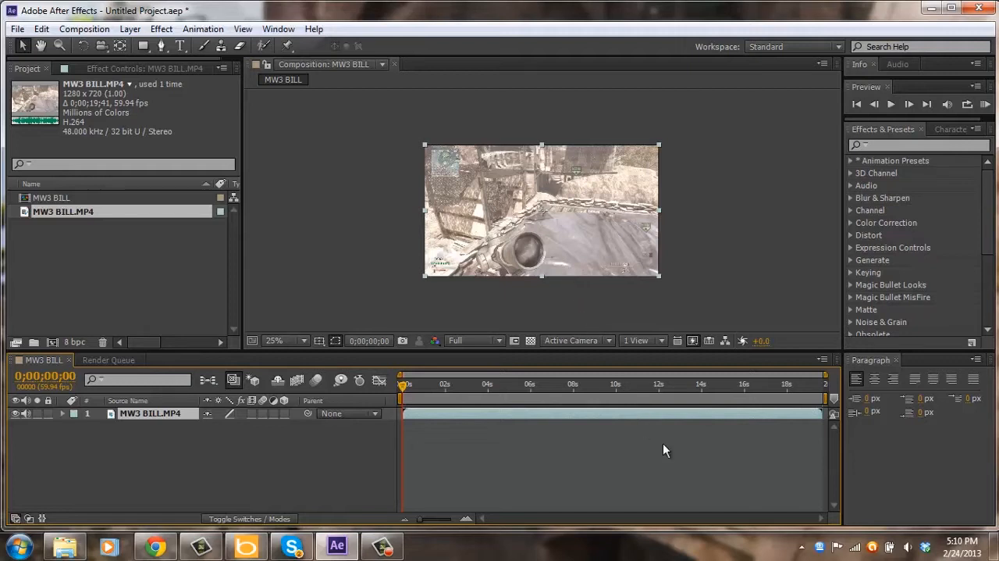
# Find the kill-shot frame at 0;00;04;59 and split the MW3 BILL.MP4 layer there.
pyautogui.click(615, 383)
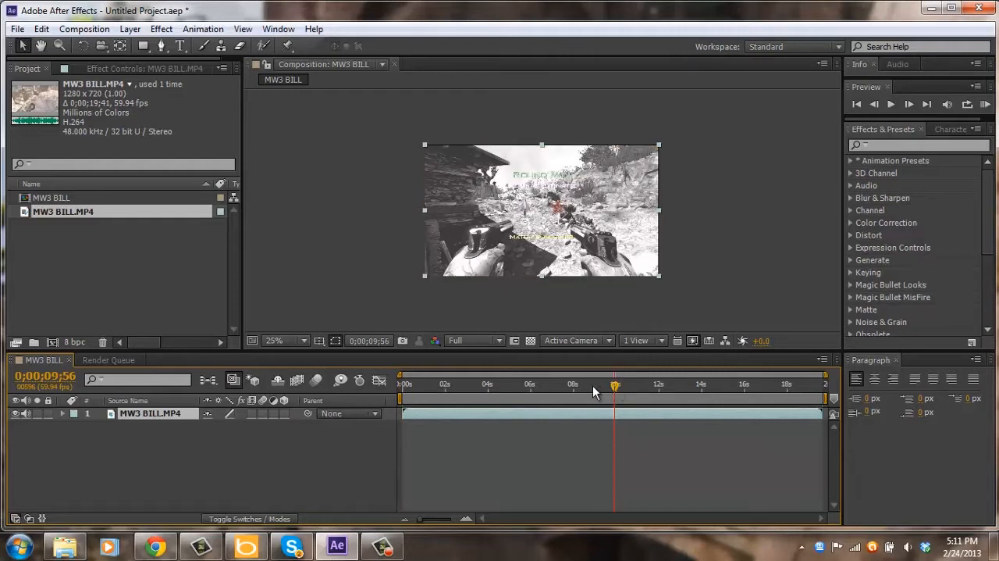
pyautogui.click(583, 384)
pyautogui.click(547, 384)
pyautogui.click(529, 386)
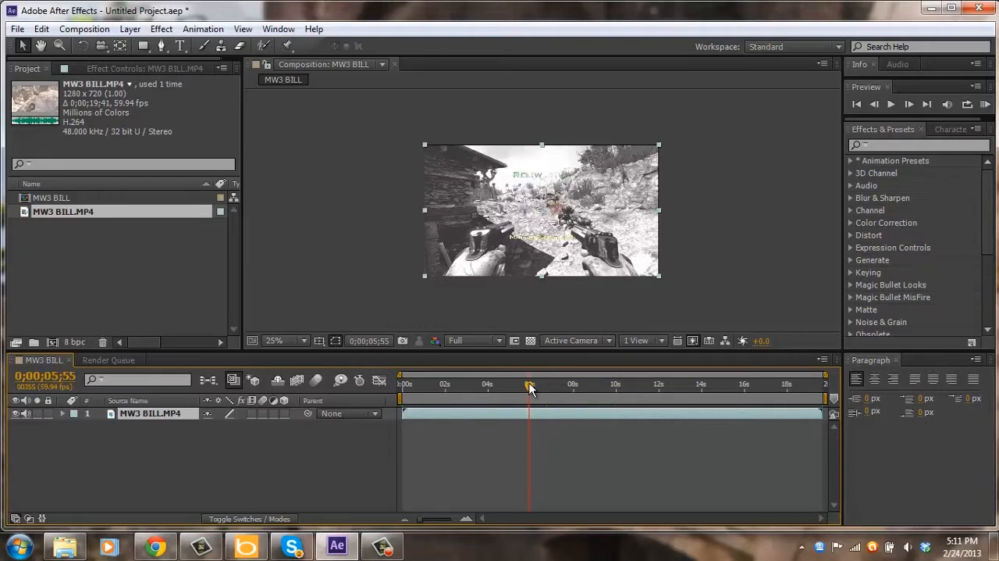
pyautogui.click(502, 385)
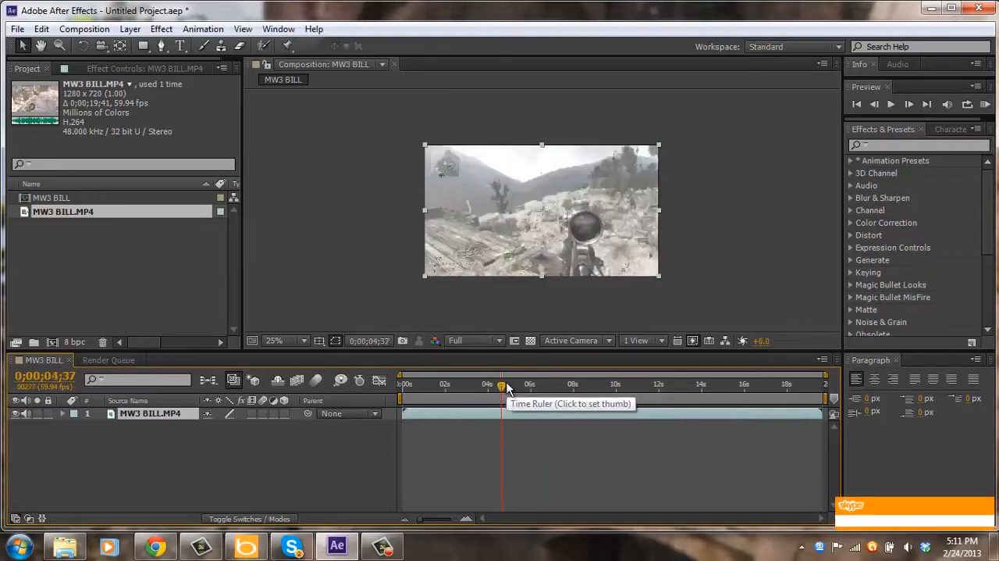
pyautogui.moveTo(501, 388); pyautogui.dragTo(507, 387)
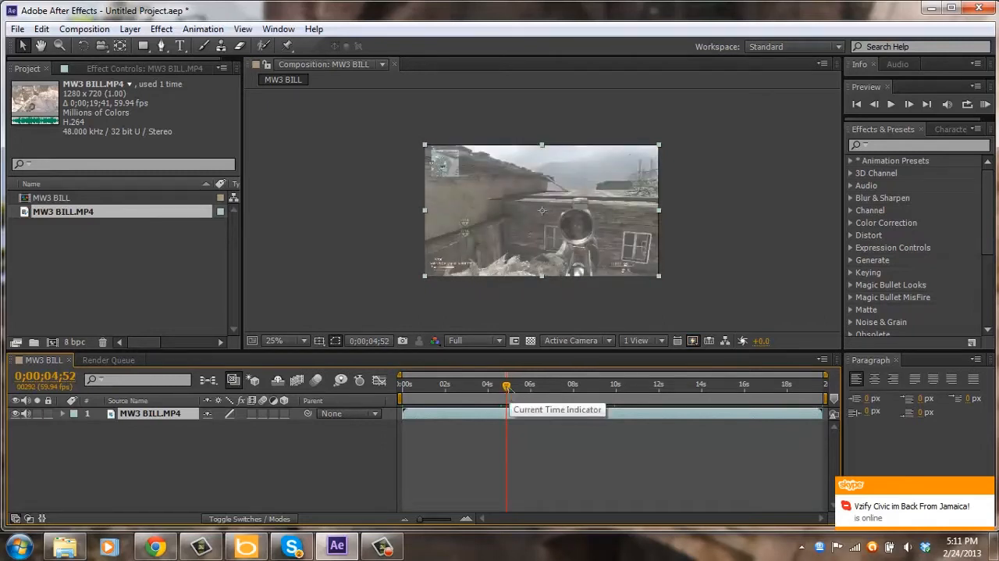
pyautogui.click(509, 387)
pyautogui.press('pagedown')
pyautogui.press('pagedown')
pyautogui.press('pagedown')
pyautogui.press('pagedown')
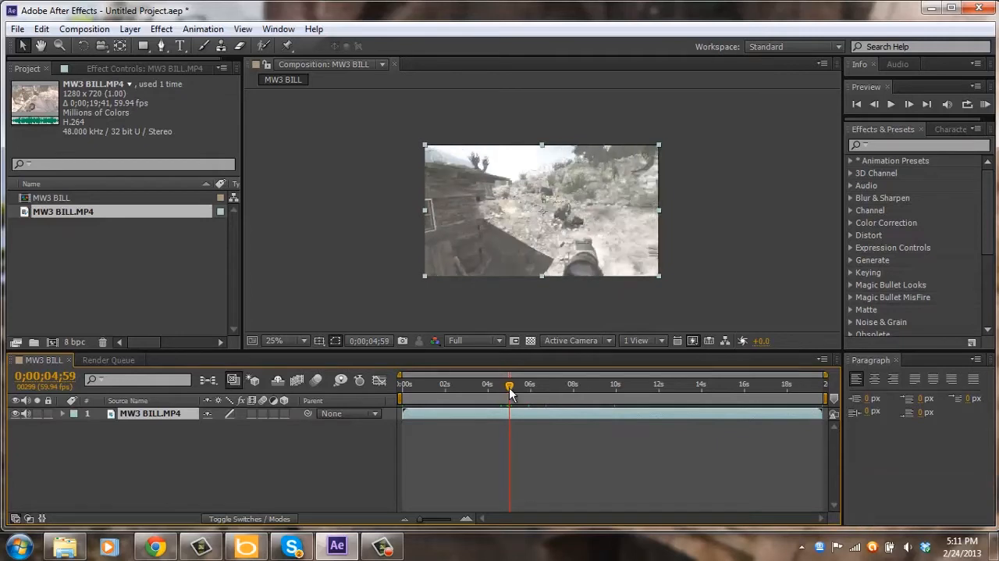
pyautogui.press('pageup')
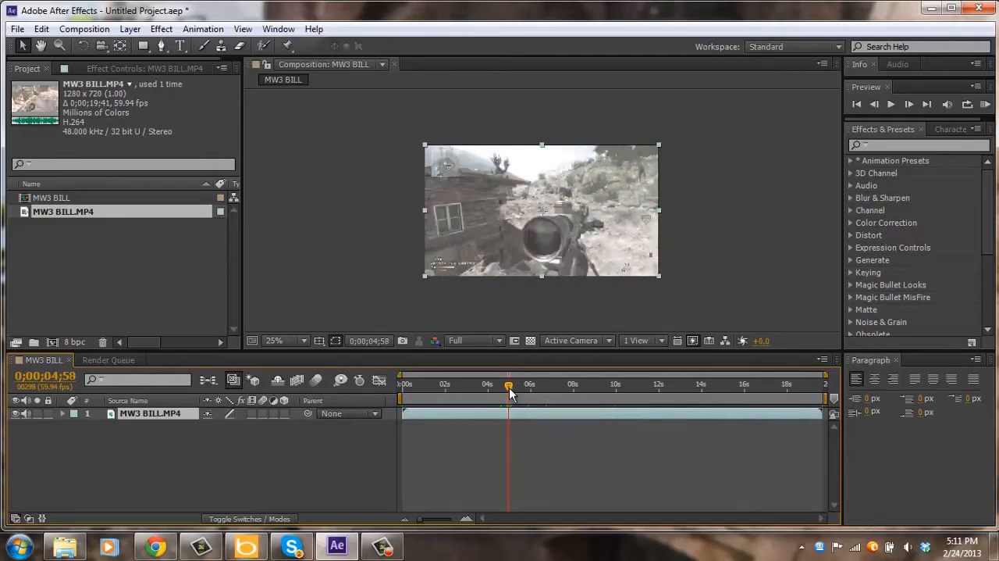
pyautogui.press('pagedown')
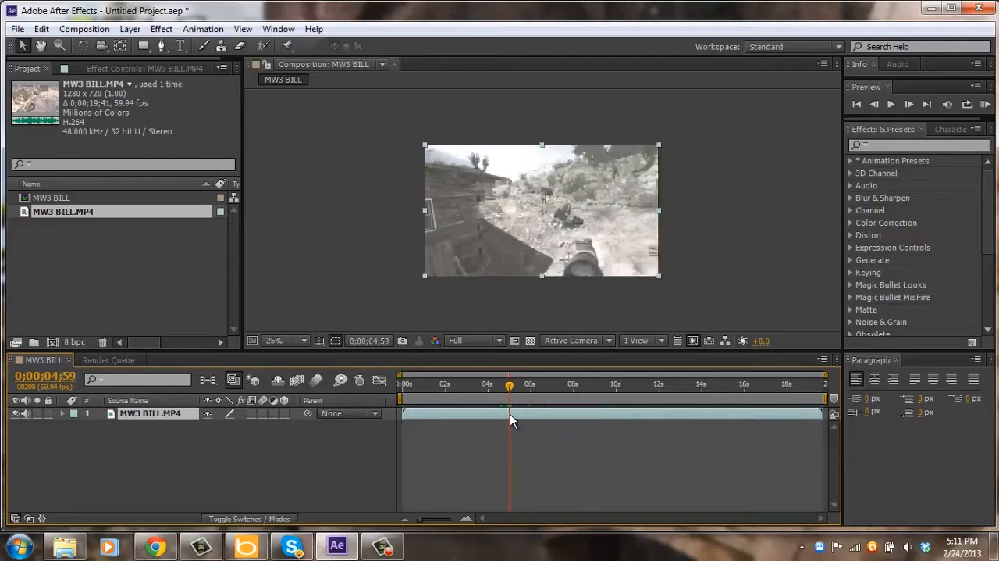
pyautogui.hotkey('ctrl', 'shift', 'd')
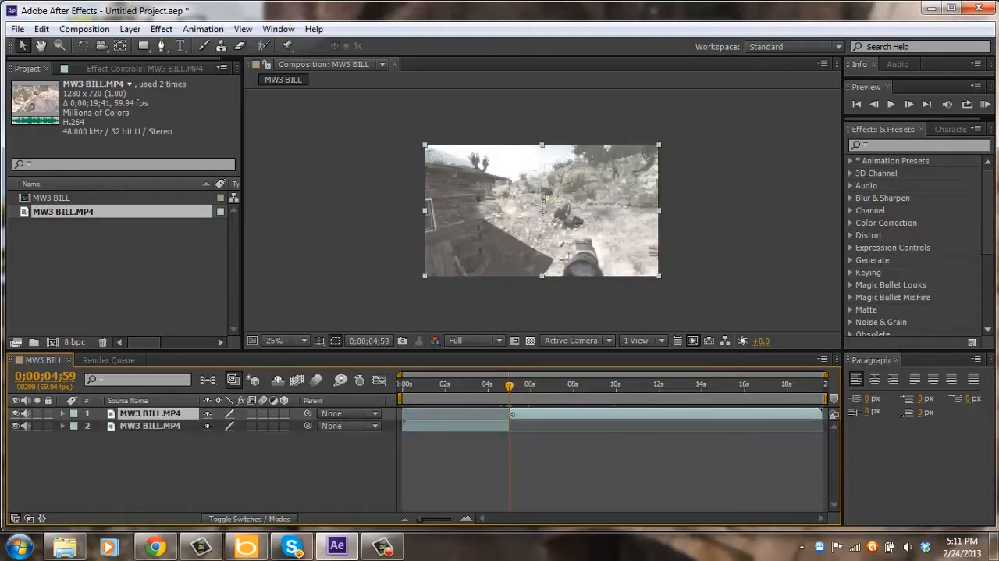
# Find the Twixtor Pro effect and apply it to the second part of the split clip.
pyautogui.click(888, 147)
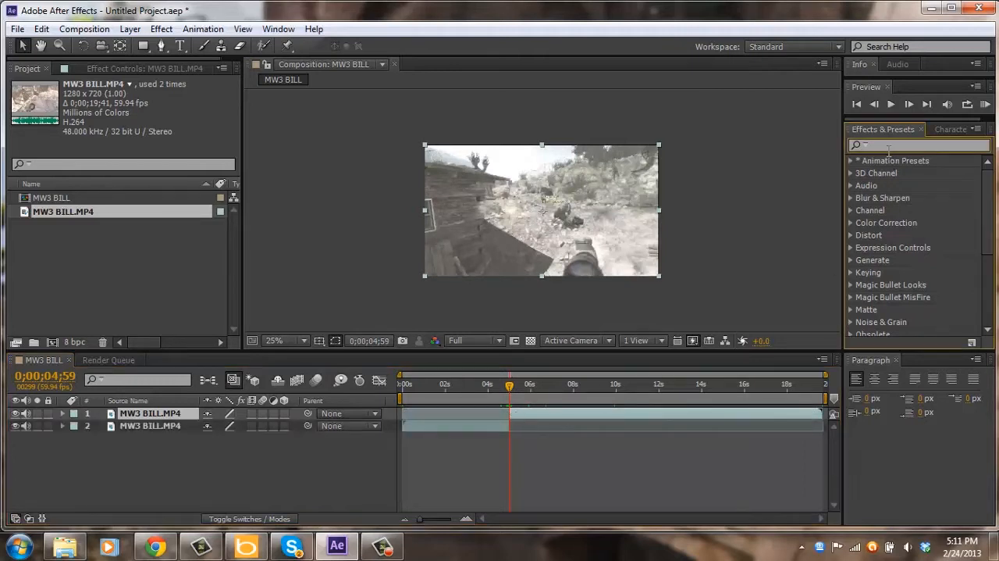
pyautogui.write('twixt')
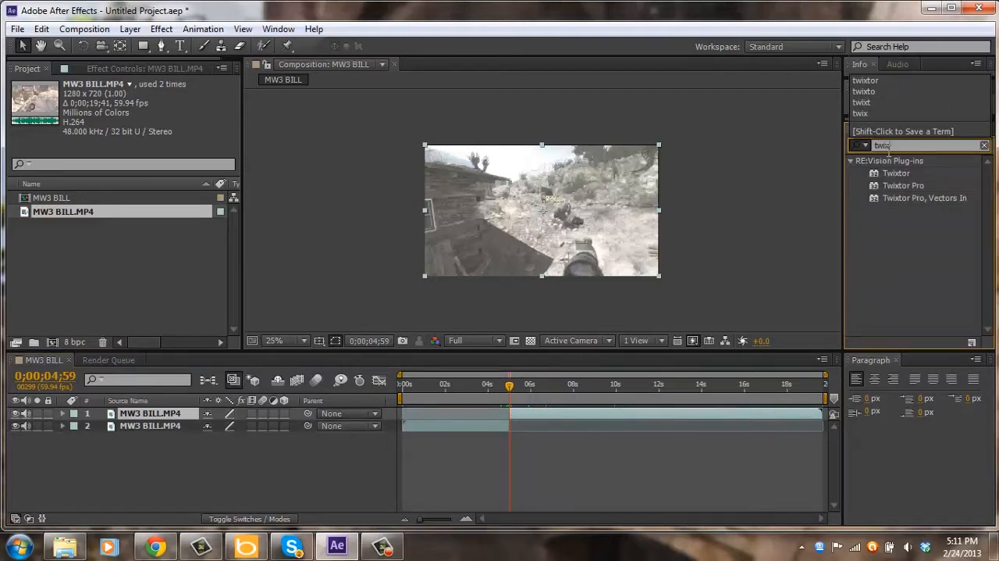
pyautogui.click(905, 185)
pyautogui.moveTo(905, 185); pyautogui.dragTo(593, 413)
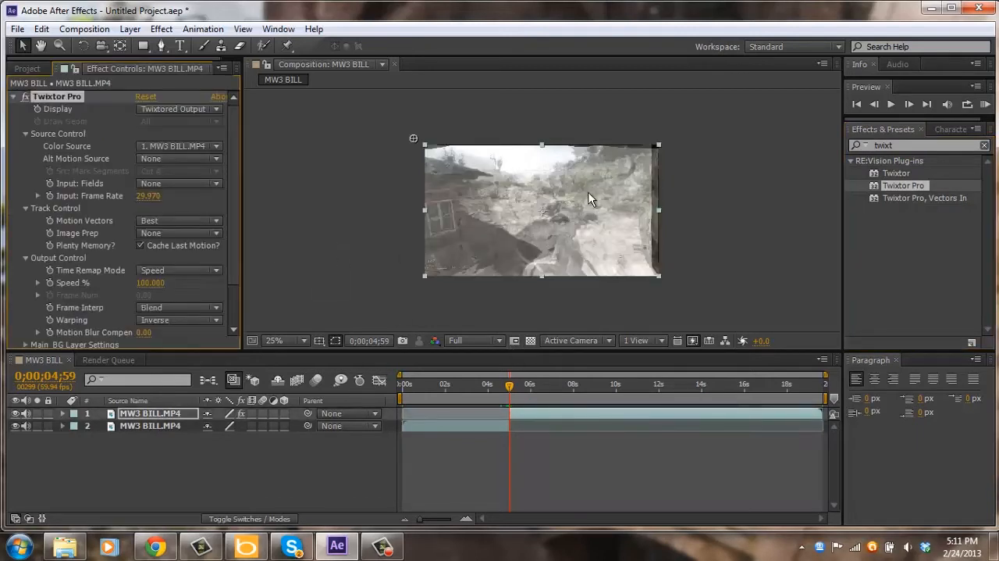
# Set Twixtor Pro's input frame rate to 59.94.
pyautogui.click(149, 197)
pyautogui.write('59.94')
pyautogui.press('Return')
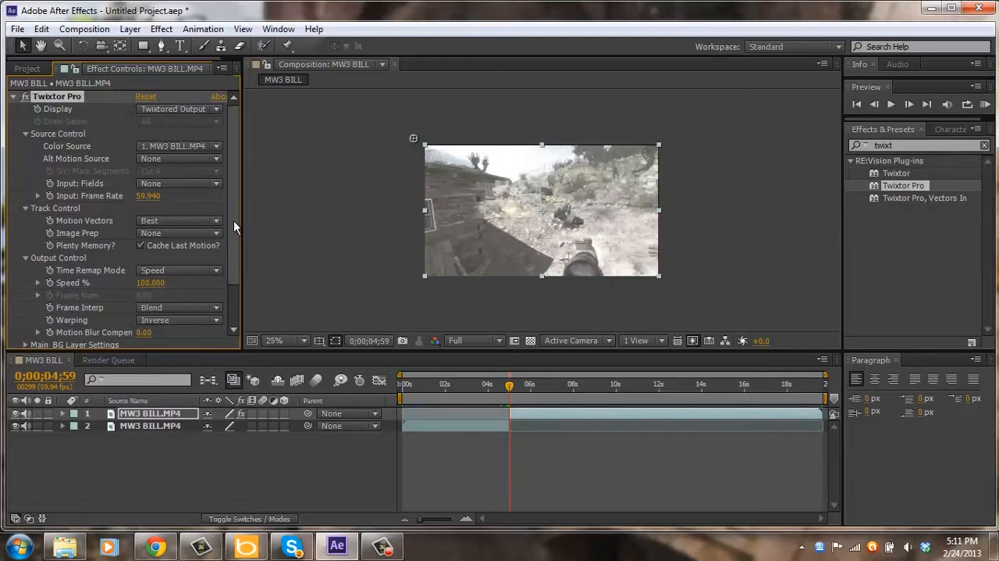
# Set Twixtor Pro's Image Prep to Contrast/Edge Enhance and its Warping to Forward.
pyautogui.scroll(-1, 234, 222)
pyautogui.click(190, 222)
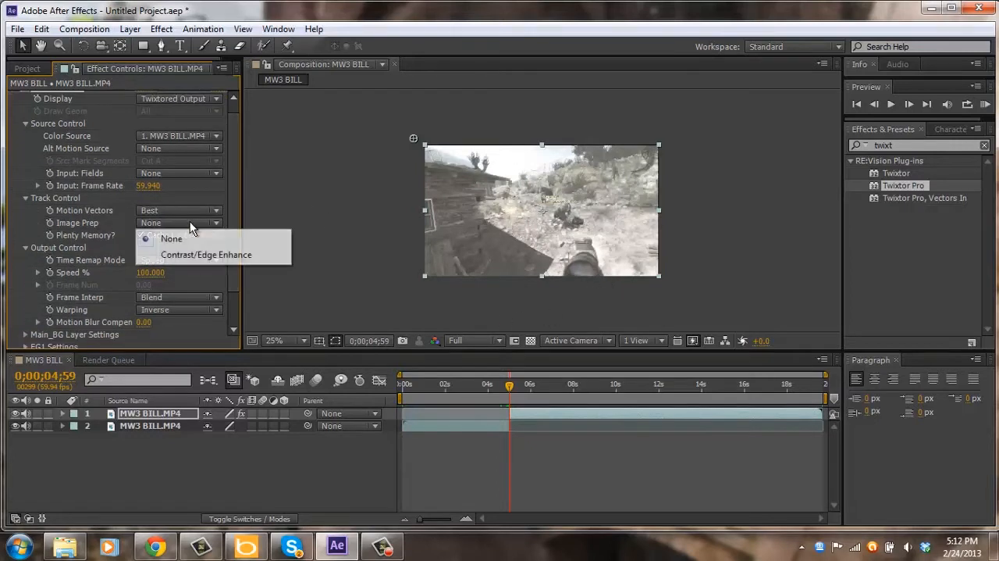
pyautogui.click(269, 201)
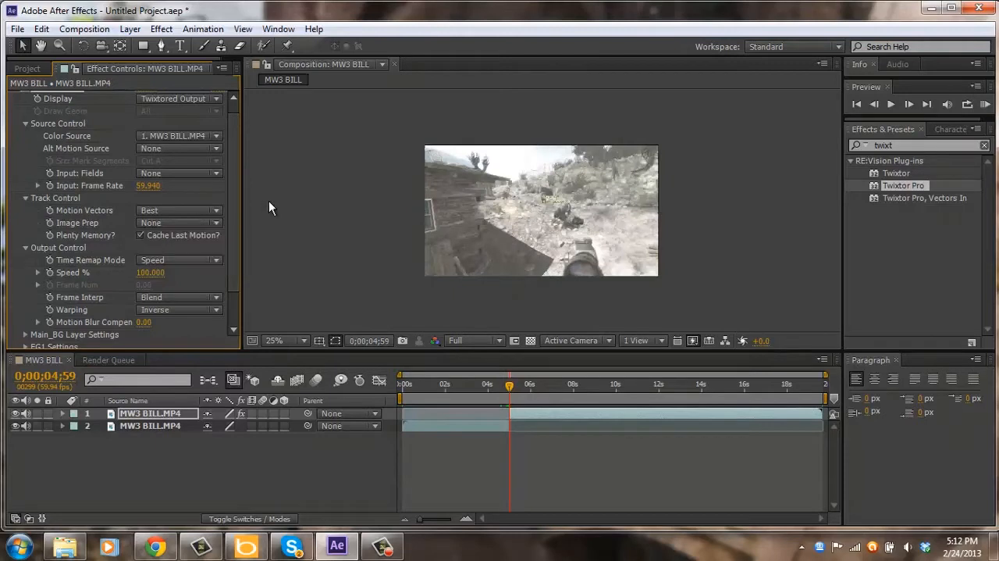
pyautogui.click(191, 222)
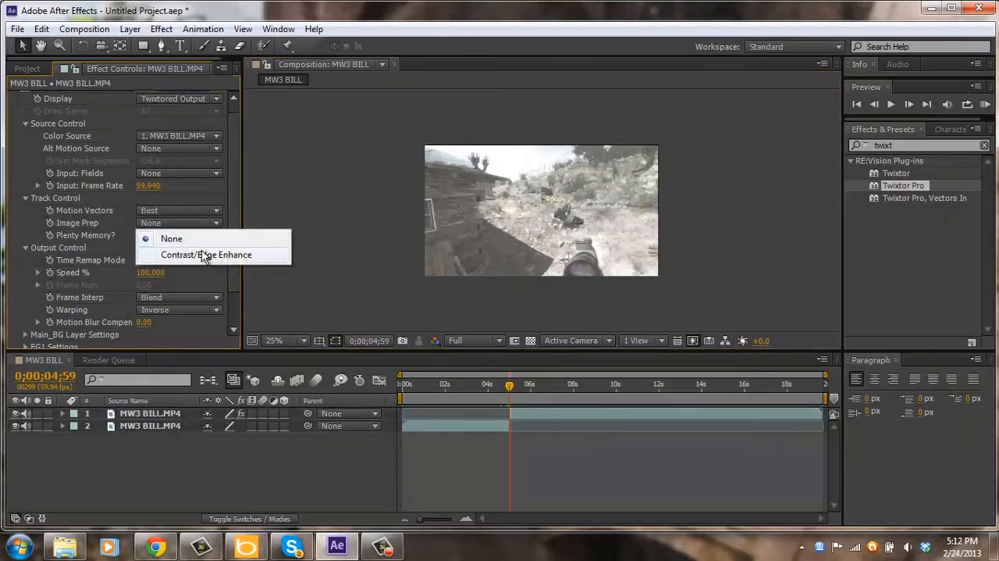
pyautogui.click(203, 255)
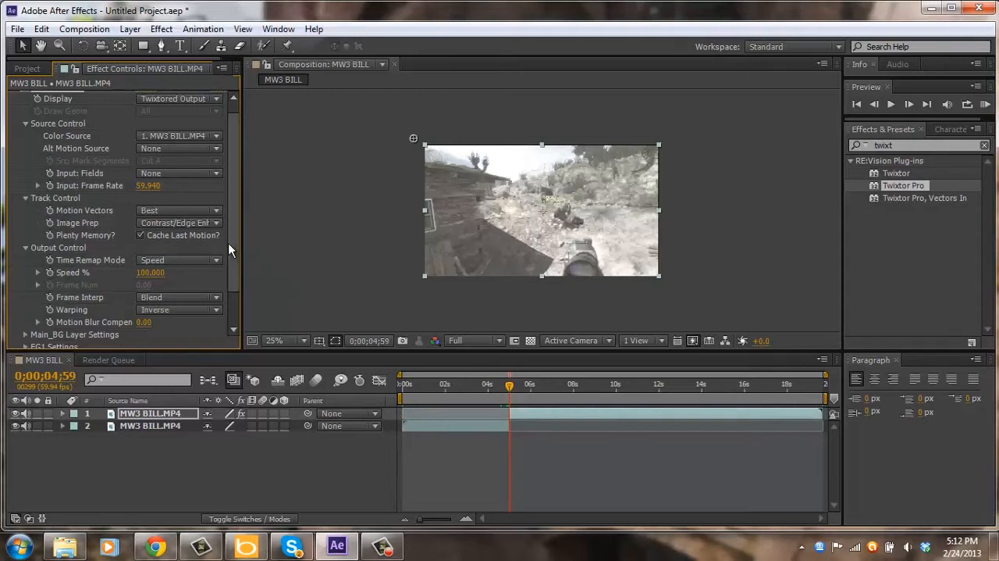
pyautogui.click(161, 310)
pyautogui.click(172, 359)
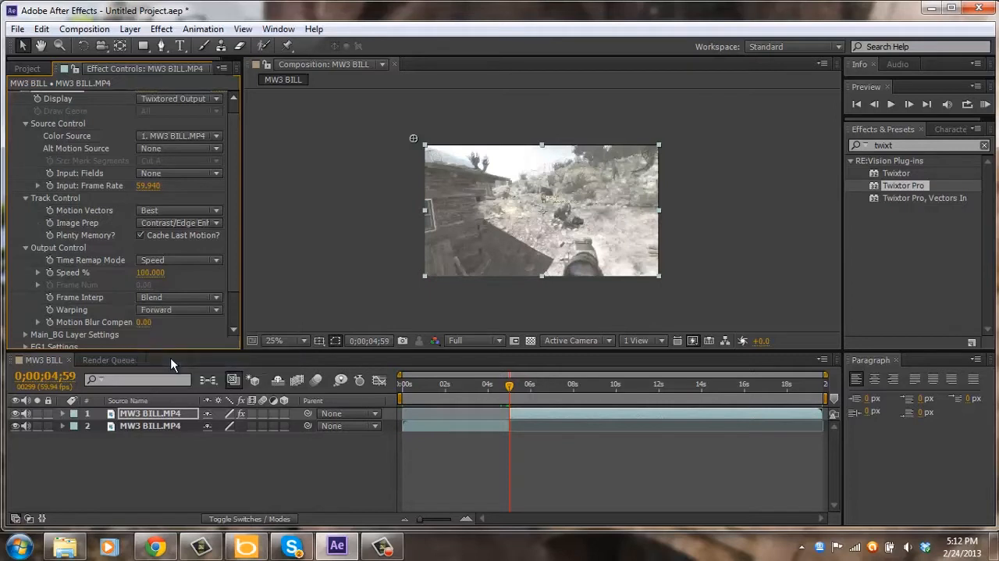
pyautogui.click(198, 298)
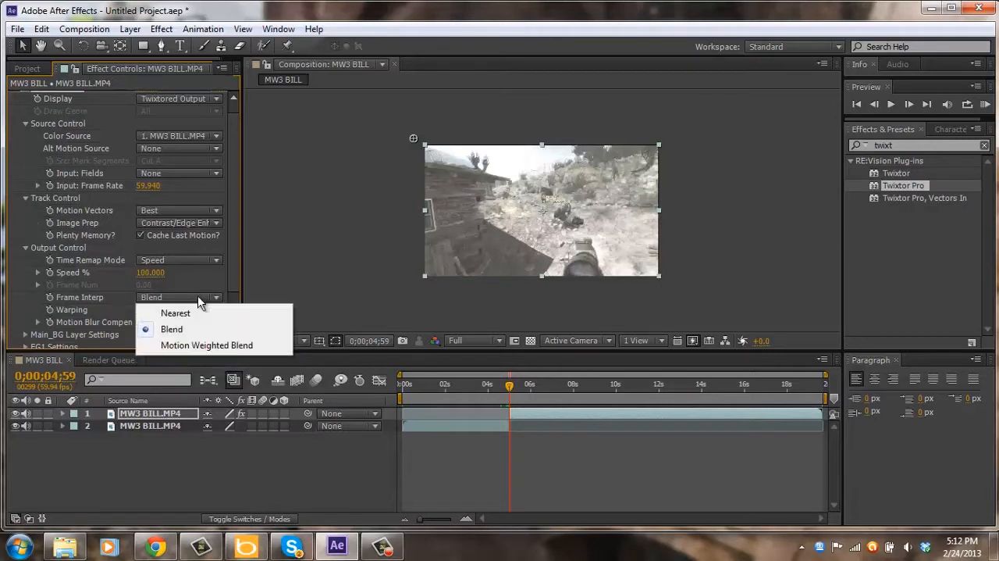
pyautogui.click(231, 239)
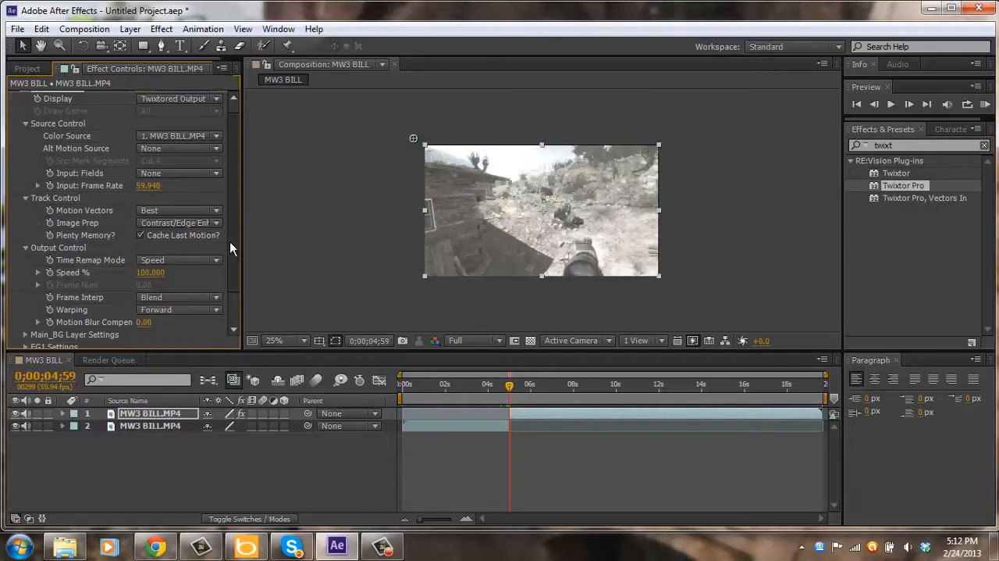
pyautogui.scroll(-1, 231, 246)
pyautogui.scroll(-3, 231, 255)
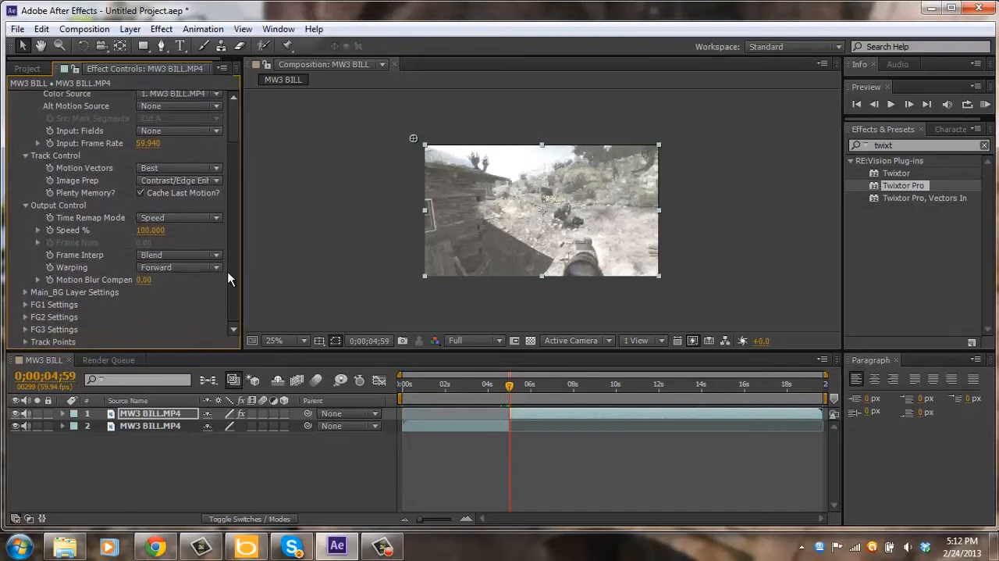
pyautogui.click(150, 218)
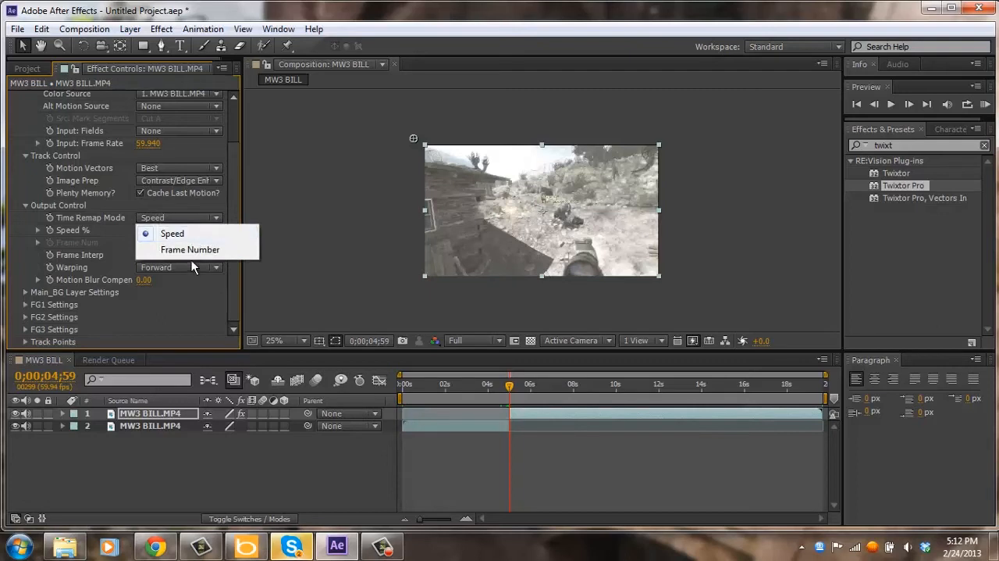
pyautogui.click(191, 307)
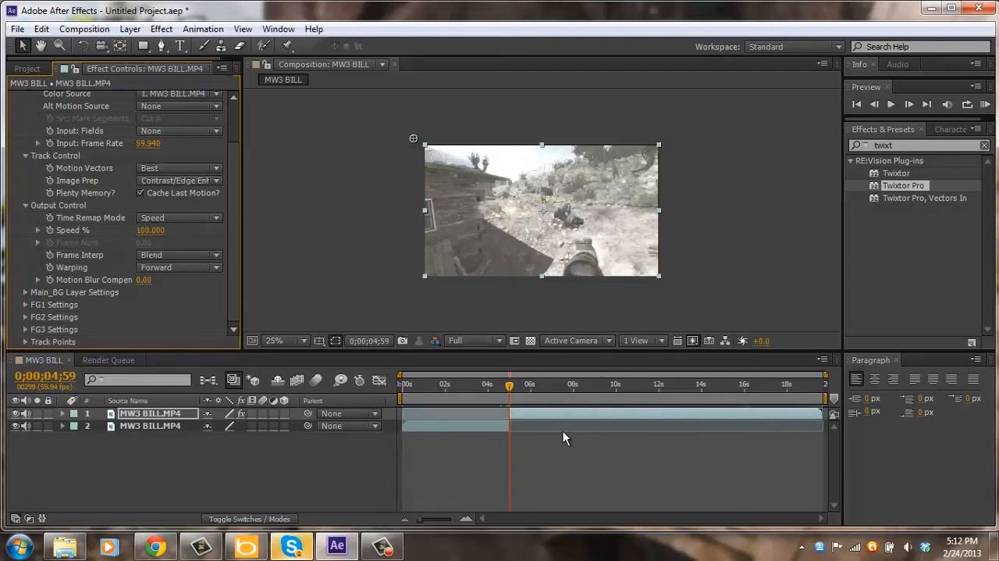
# Turn on Pixel Motion frame blending for the MW3 BILL.MP4 layer that carries Twixtor Pro.
pyautogui.click(545, 421)
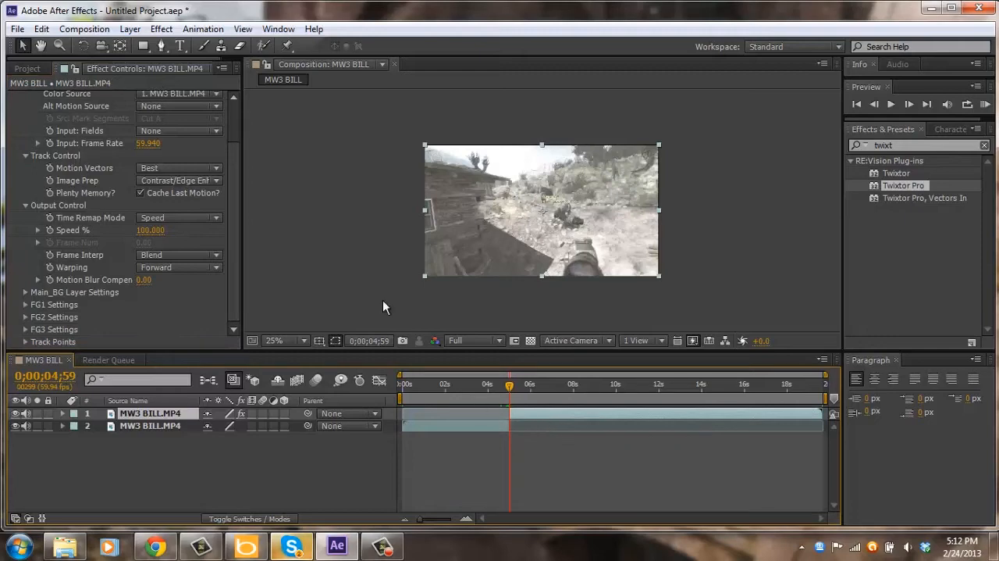
pyautogui.click(132, 29)
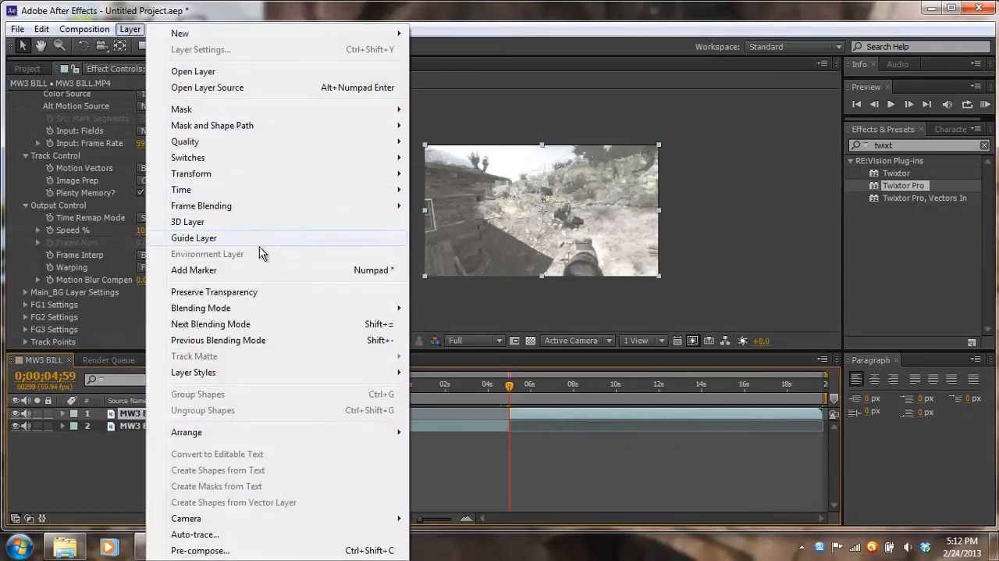
pyautogui.moveTo(225, 206)
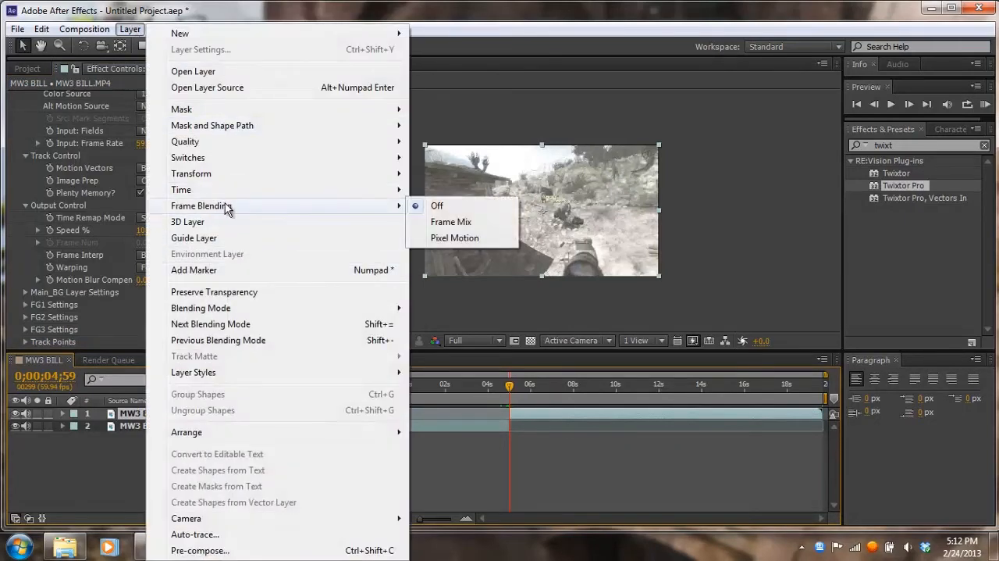
pyautogui.click(455, 238)
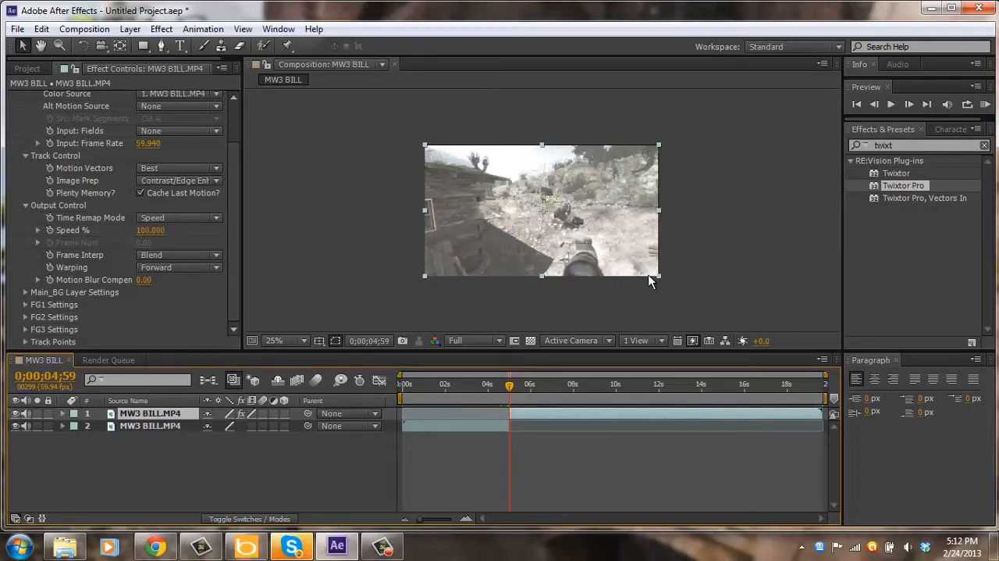
# Apply the Motion Tile effect to the second part of the clip and enable Mirror Edges.
pyautogui.click(883, 146)
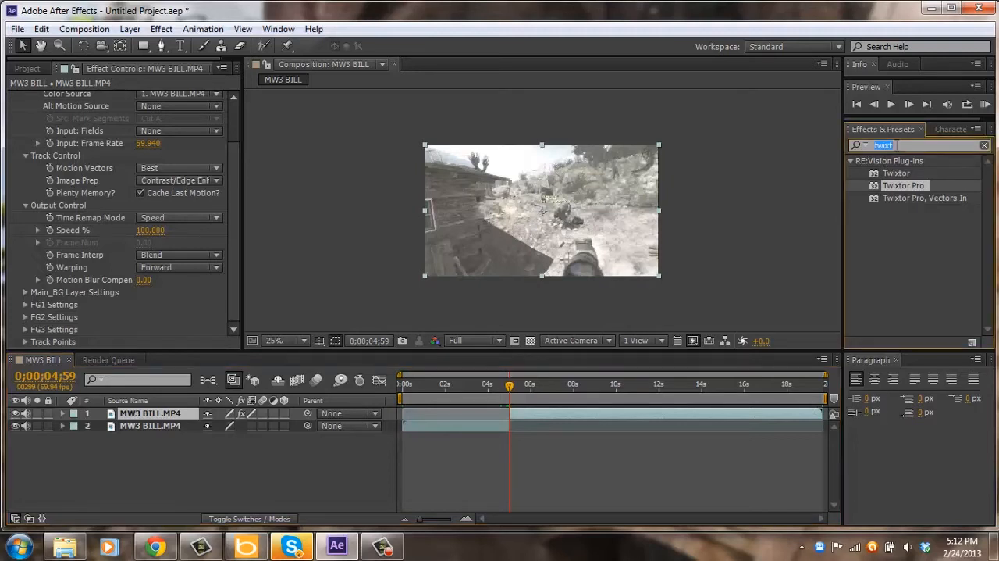
pyautogui.write('motion')
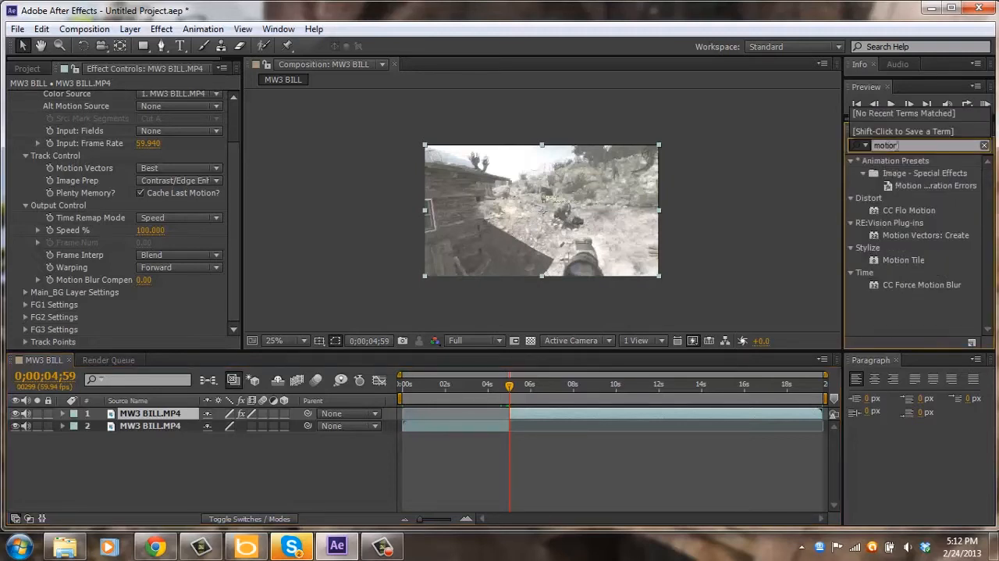
pyautogui.moveTo(907, 258); pyautogui.dragTo(615, 421)
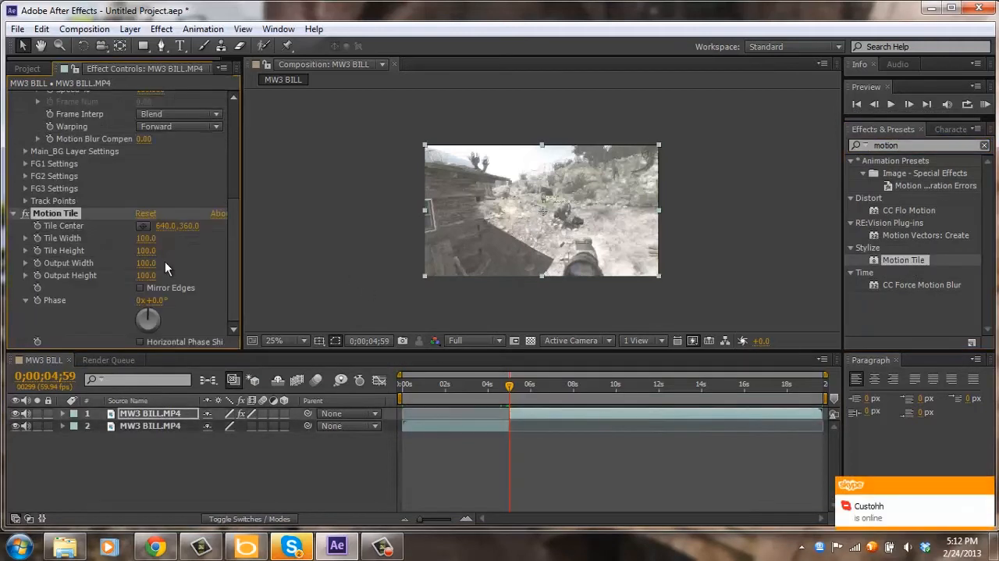
pyautogui.click(140, 288)
pyautogui.click(301, 230)
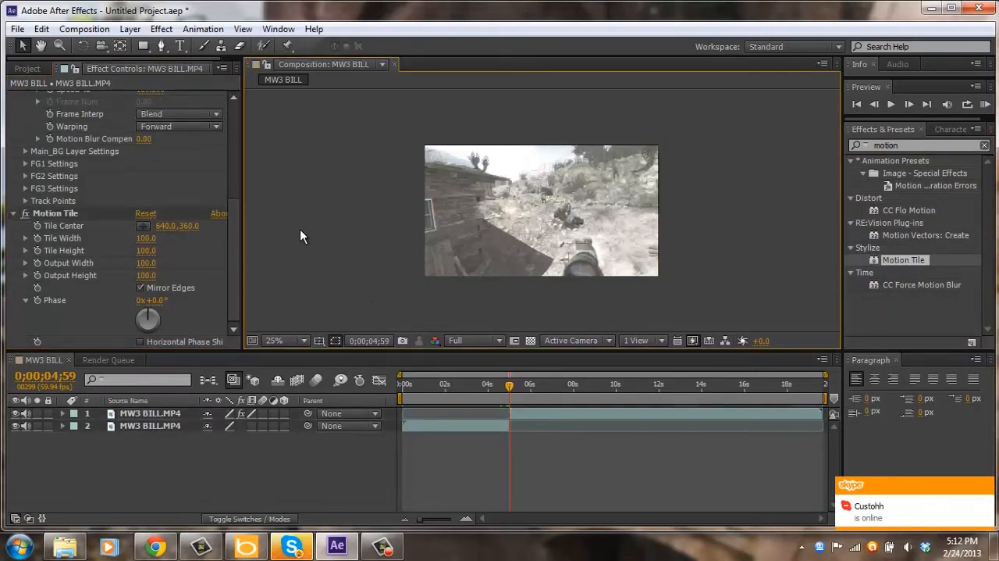
# Enable keyframing for Twixtor Pro's Speed % at 0;00;05;00, creating the first keyframe there.
pyautogui.press('space')
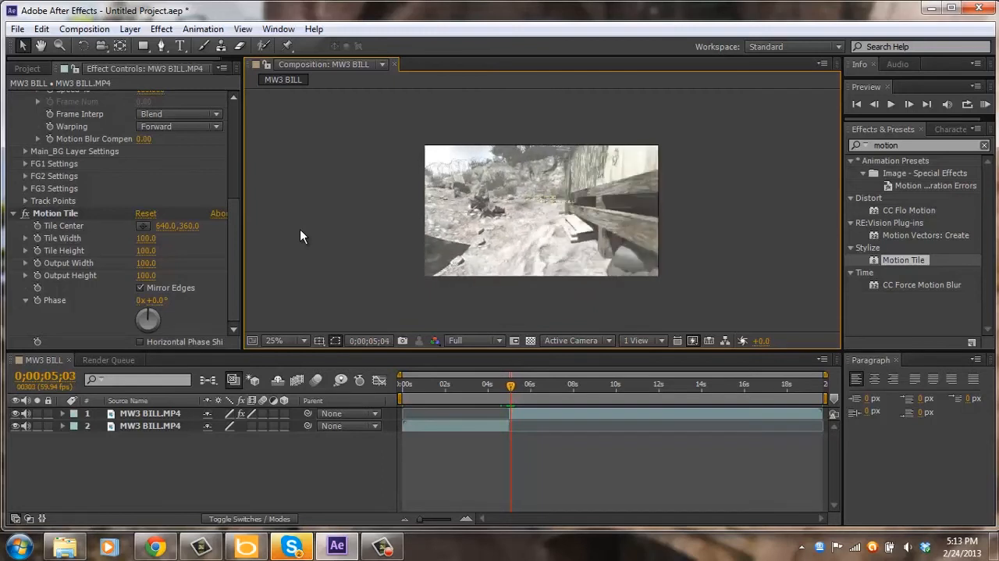
pyautogui.click(235, 241)
pyautogui.moveTo(234, 235); pyautogui.dragTo(201, 124)
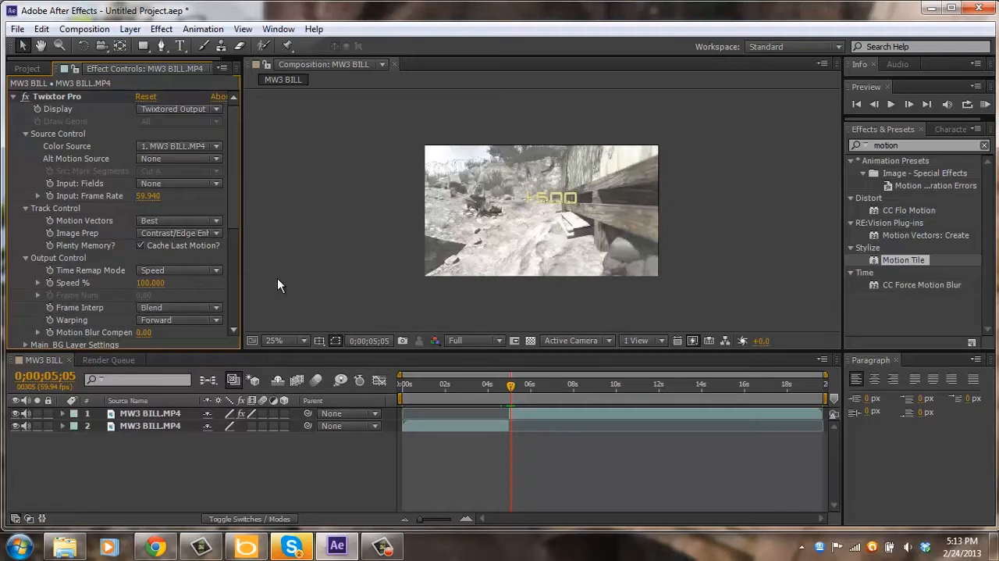
pyautogui.press('pageup')
pyautogui.press('pageup')
pyautogui.press('pageup')
pyautogui.press('pageup')
pyautogui.press('pageup')
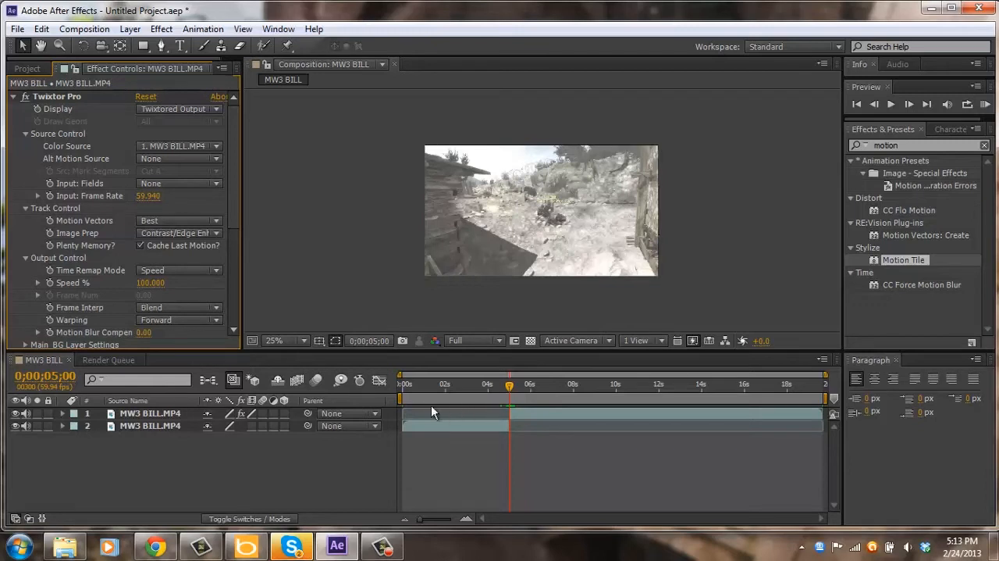
pyautogui.press('pageup')
pyautogui.press('pagedown')
pyautogui.click(50, 282)
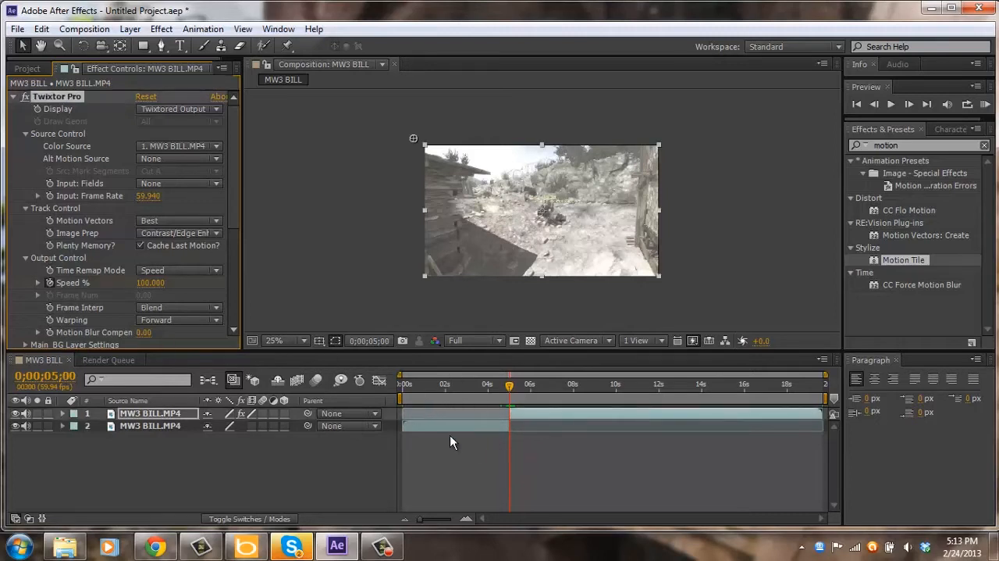
# Time-stretch the first part of the clip with a stretch factor of 110.
pyautogui.click(459, 389)
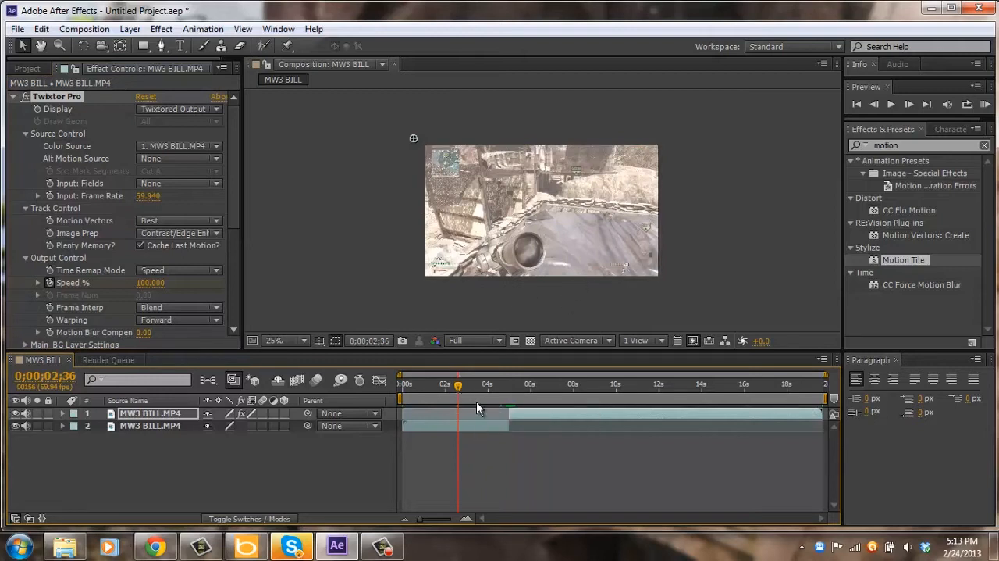
pyautogui.click(482, 390)
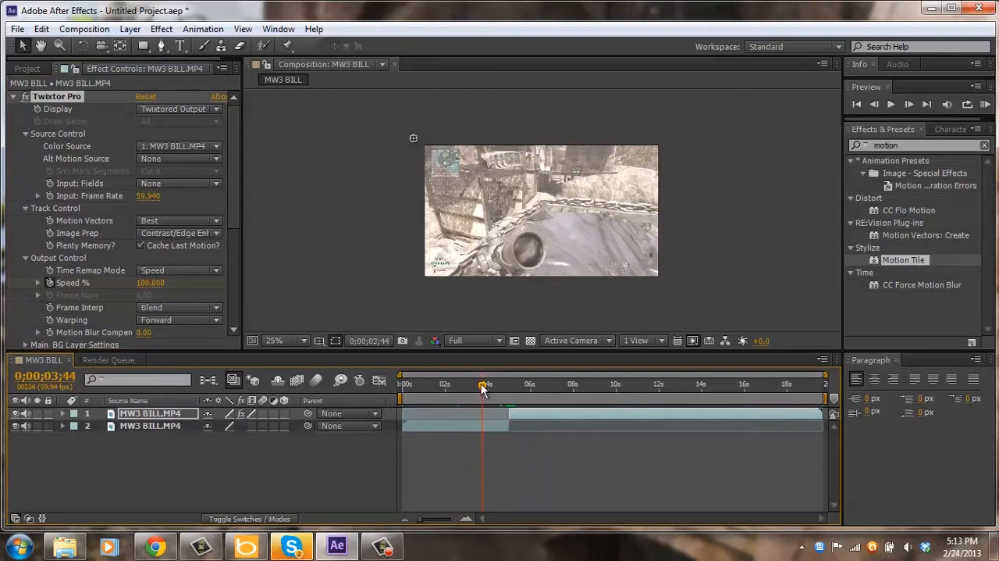
pyautogui.moveTo(483, 390); pyautogui.dragTo(492, 390)
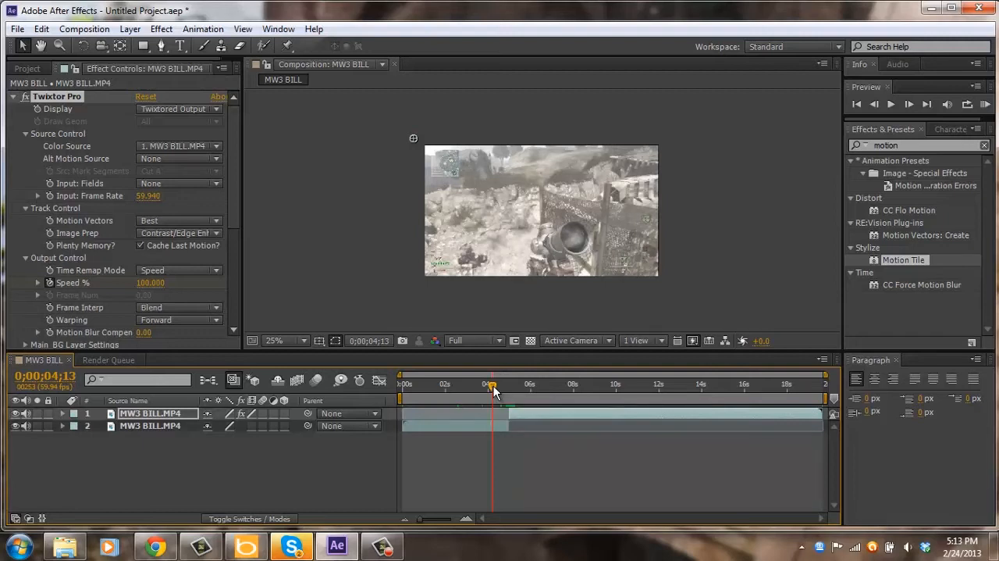
pyautogui.click(521, 420)
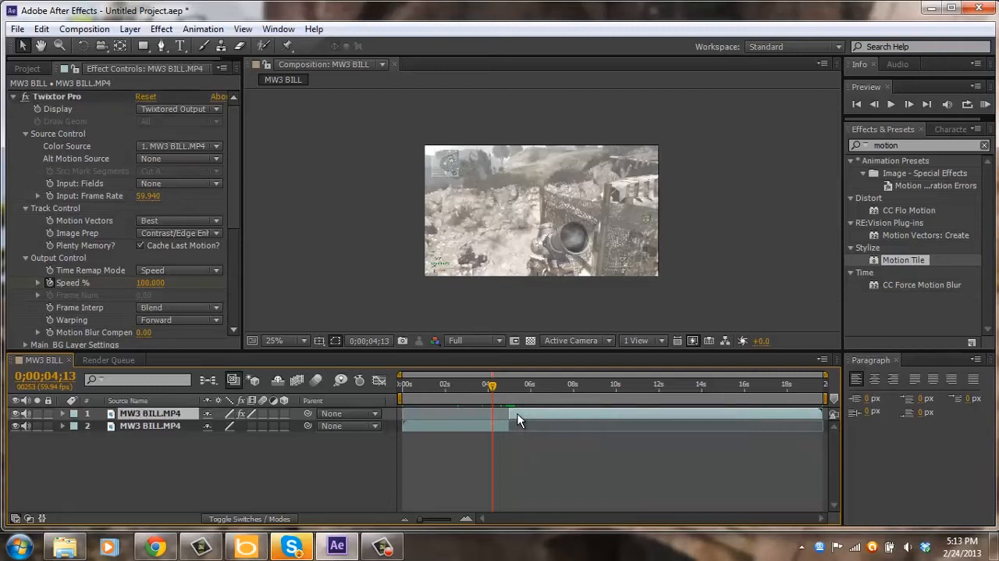
pyautogui.click(484, 428)
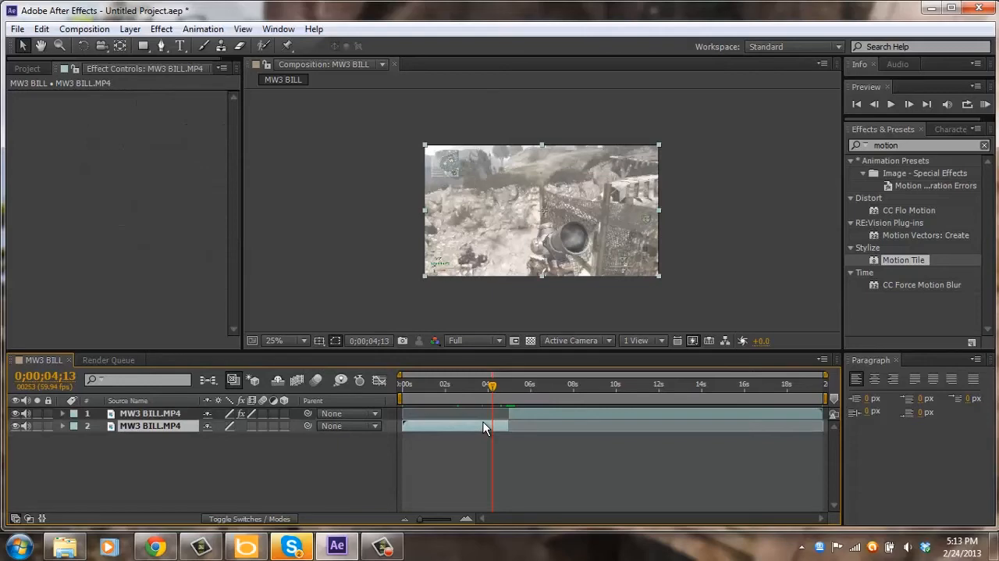
pyautogui.rightClick(484, 427)
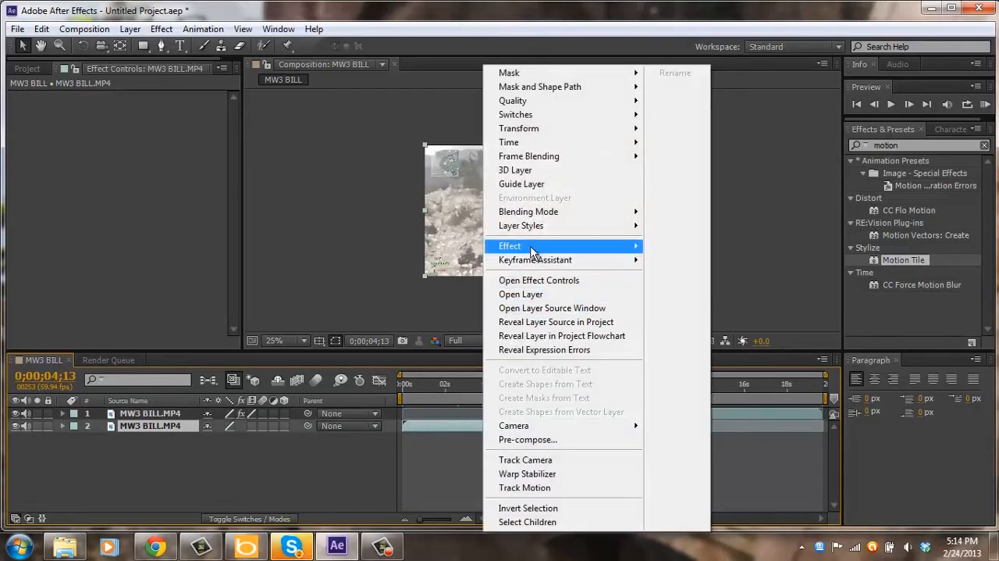
pyautogui.moveTo(559, 148)
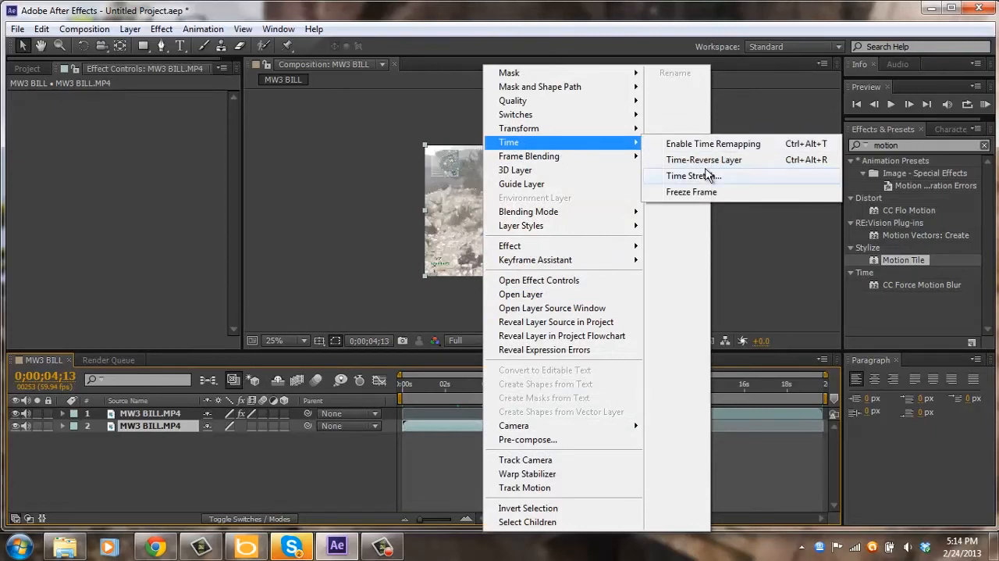
pyautogui.click(710, 177)
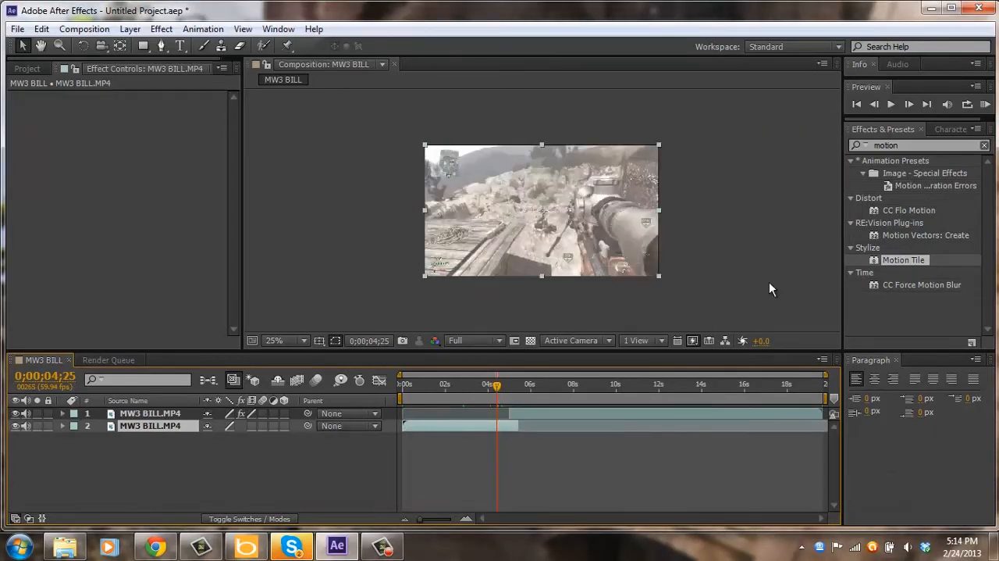
# Check the first part's stretch factor in the Time Stretch settings.
pyautogui.rightClick(469, 428)
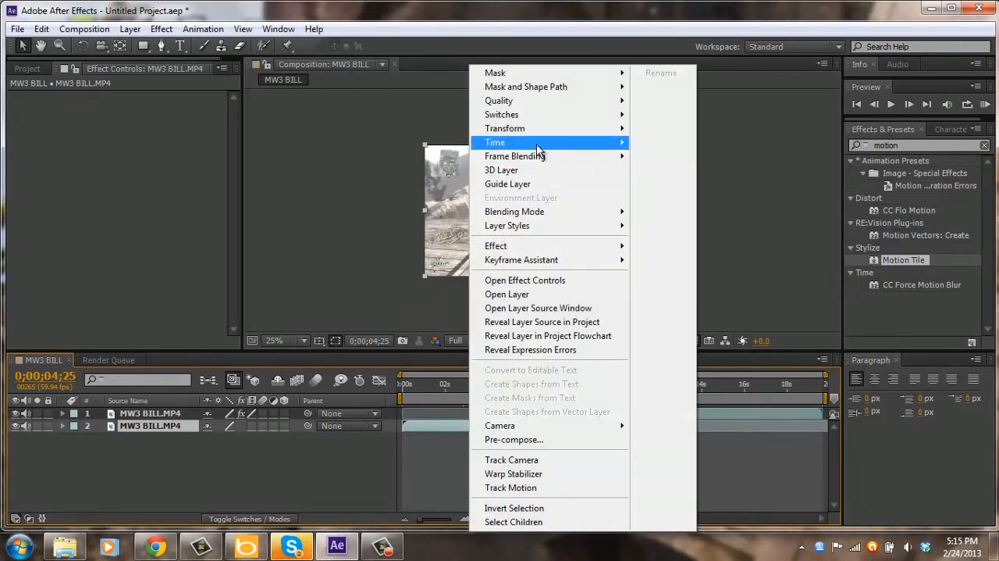
pyautogui.moveTo(537, 143)
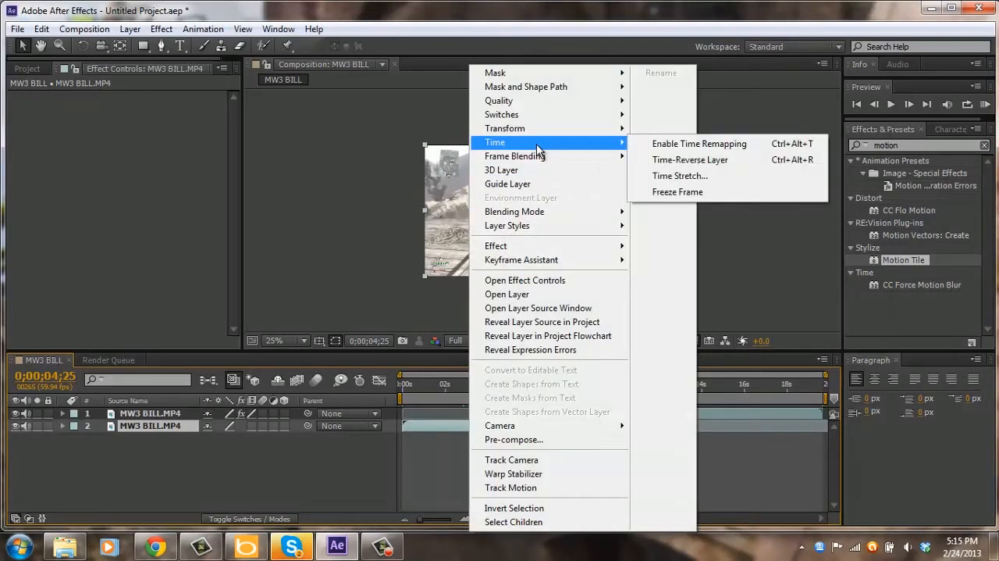
pyautogui.click(666, 177)
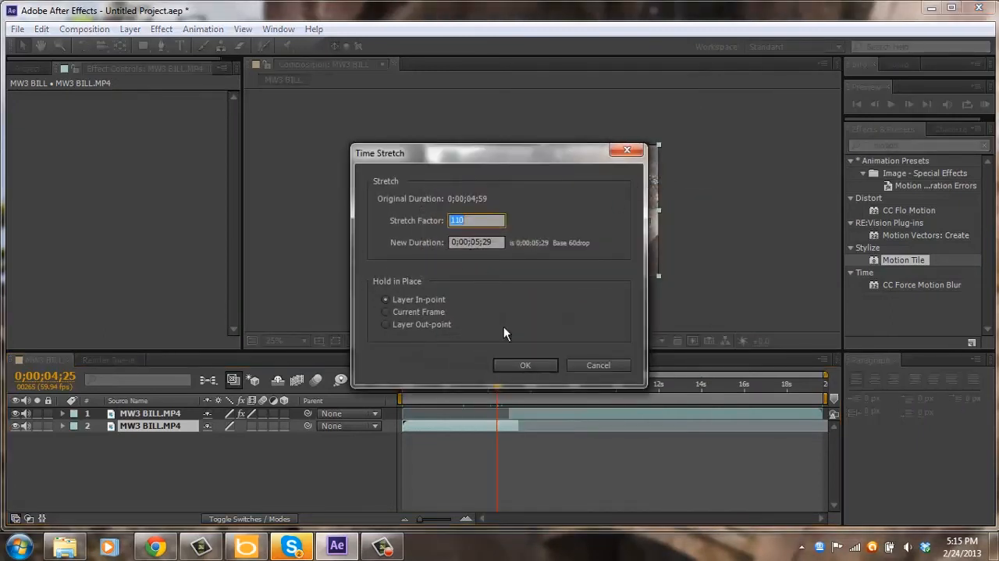
pyautogui.click(528, 367)
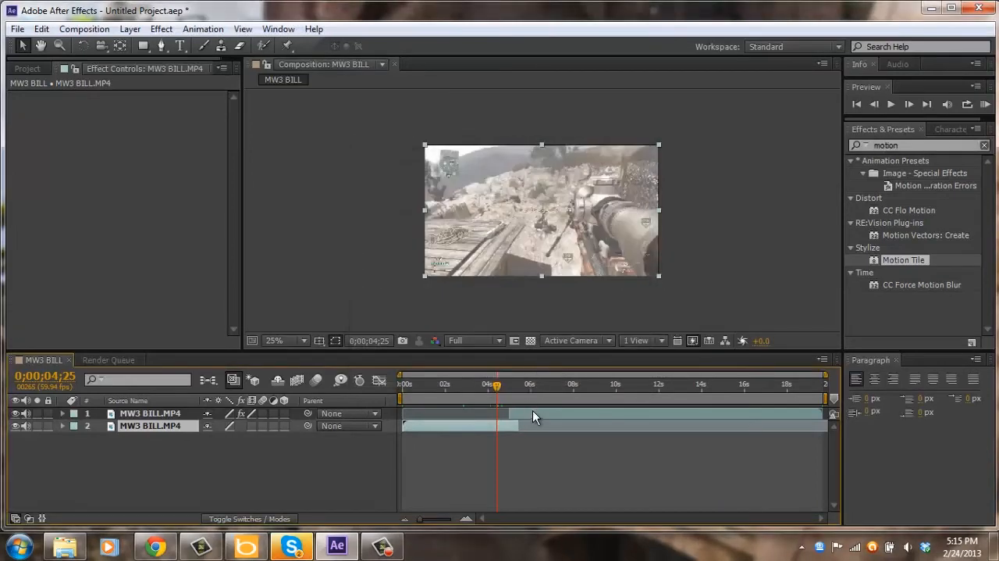
# Set the first part's time stretch factor back to 100.
pyautogui.rightClick(505, 425)
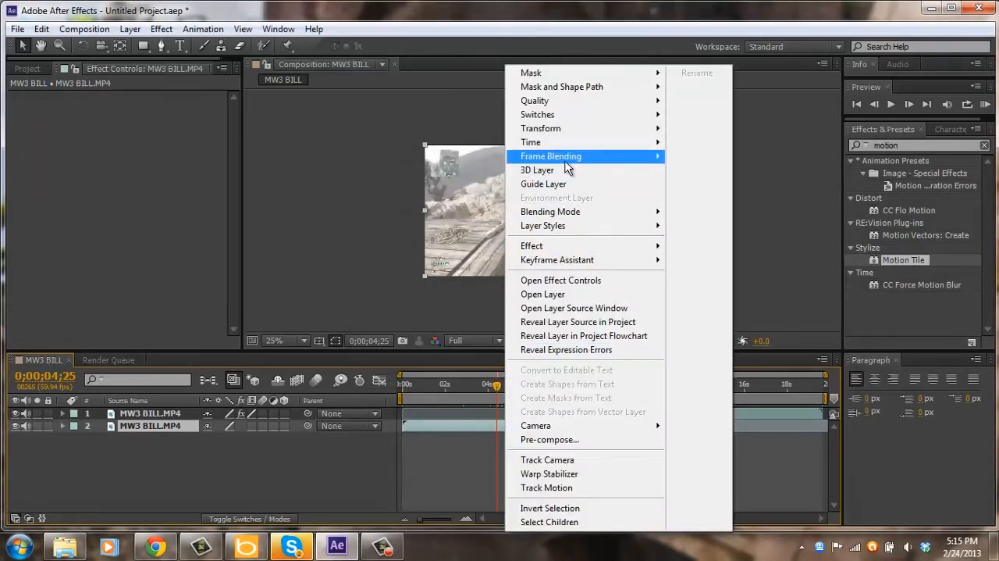
pyautogui.moveTo(559, 145)
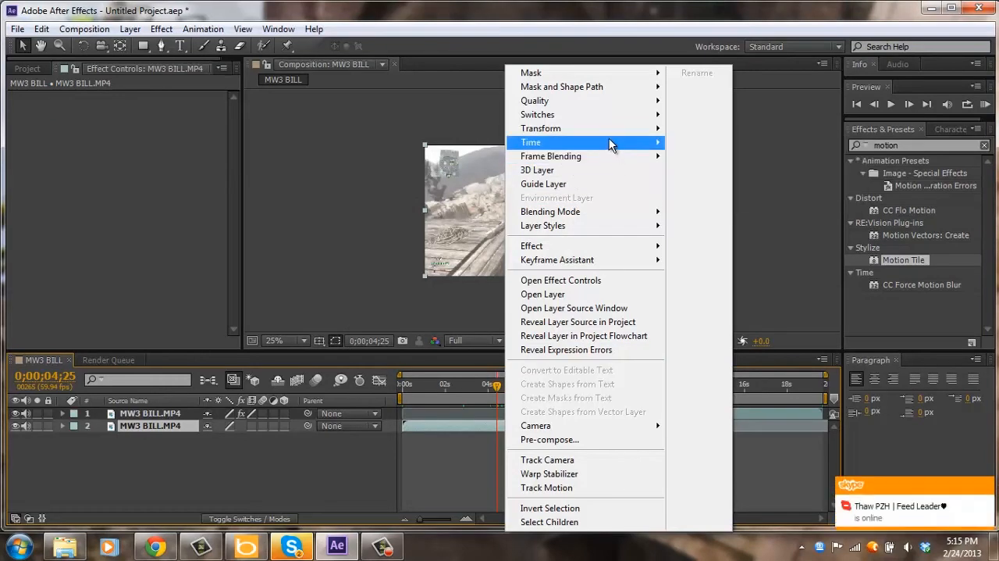
pyautogui.click(716, 176)
pyautogui.write('100')
pyautogui.press('Return')
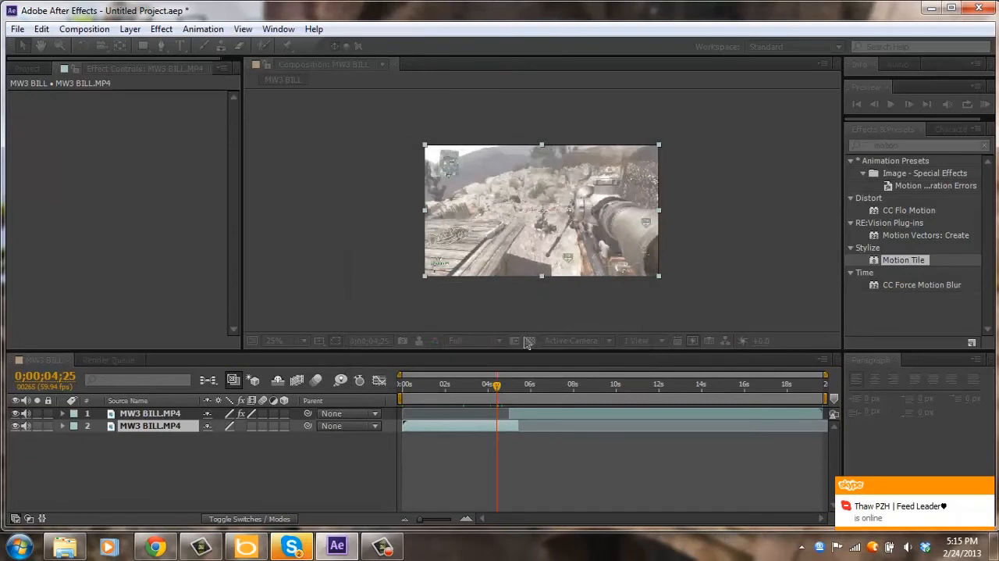
# Move the current time to the split at 0;00;04;59 and reveal the keyframed properties of the second part.
pyautogui.click(509, 384)
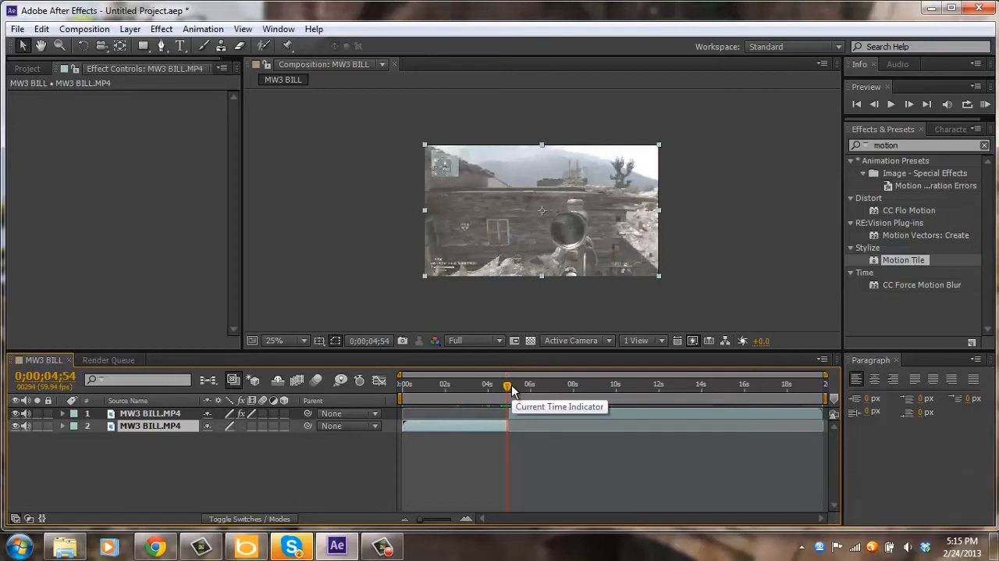
pyautogui.click(510, 388)
pyautogui.press('pagedown')
pyautogui.press('pagedown')
pyautogui.press('pagedown')
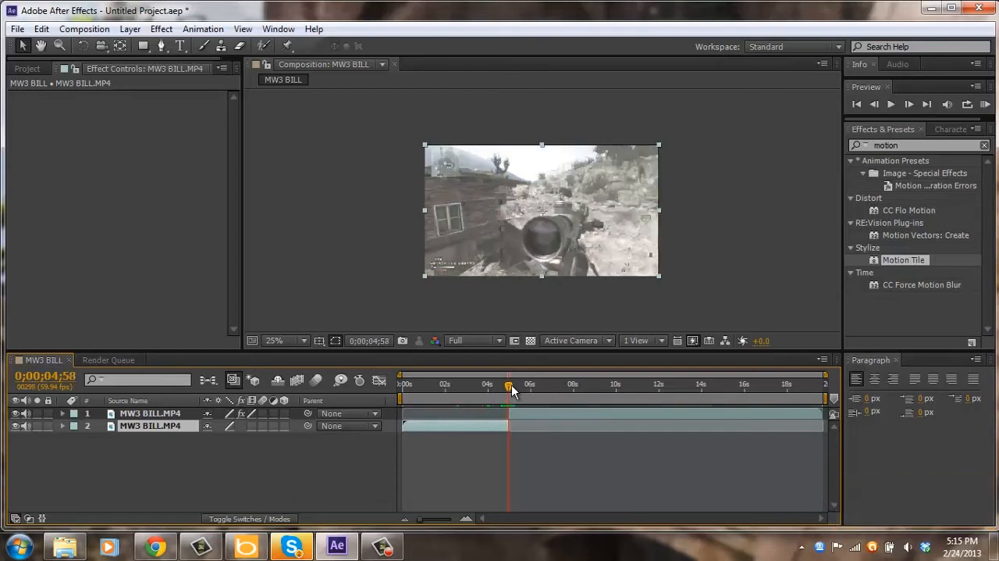
pyautogui.click(527, 411)
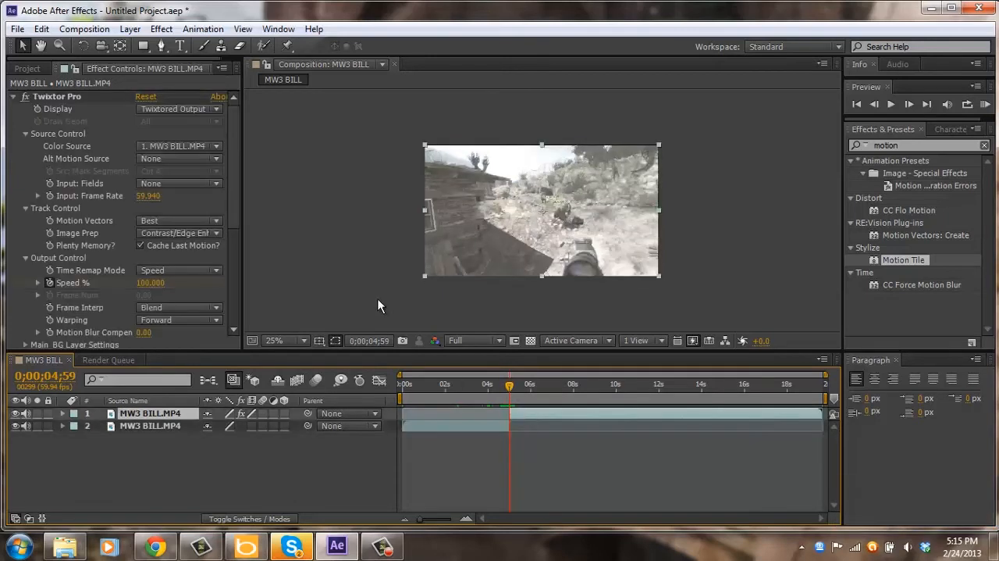
pyautogui.press('u')
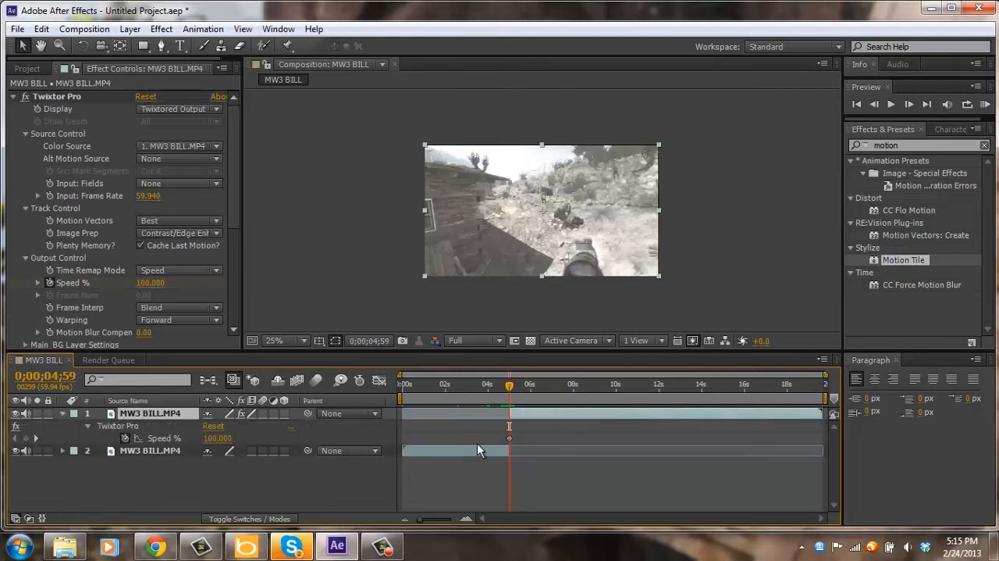
# Remove Twixtor Pro's existing Speed % keyframe and create a new one at 0;00;04;59 with a value of 100.
pyautogui.click(510, 439)
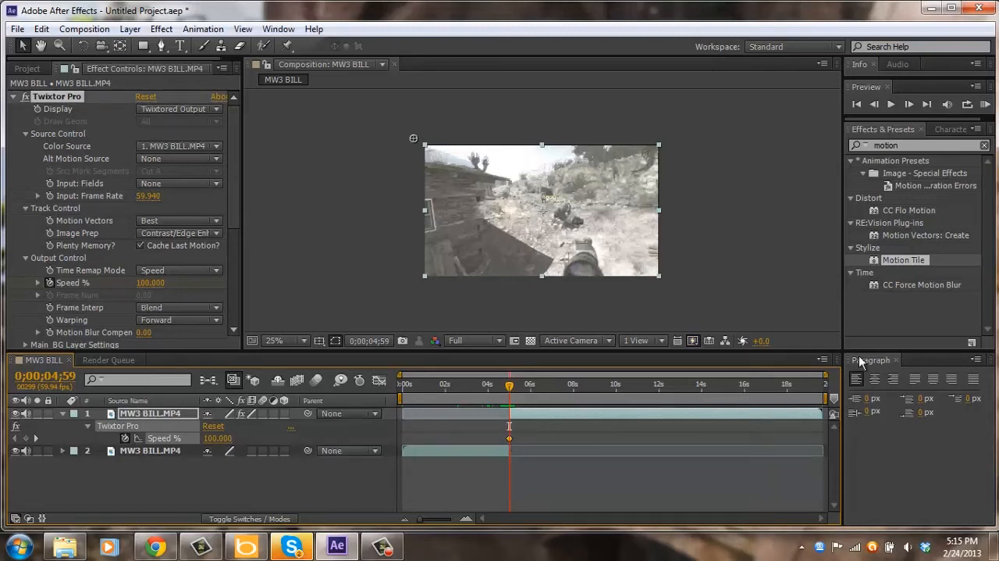
pyautogui.moveTo(826, 375); pyautogui.dragTo(612, 375)
pyautogui.moveTo(619, 437); pyautogui.dragTo(618, 438)
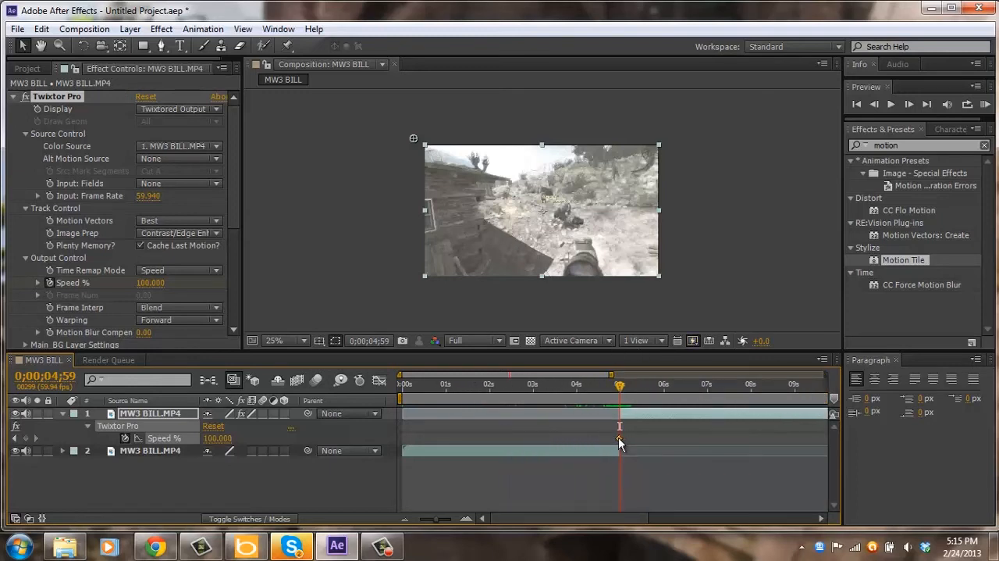
pyautogui.click(619, 439)
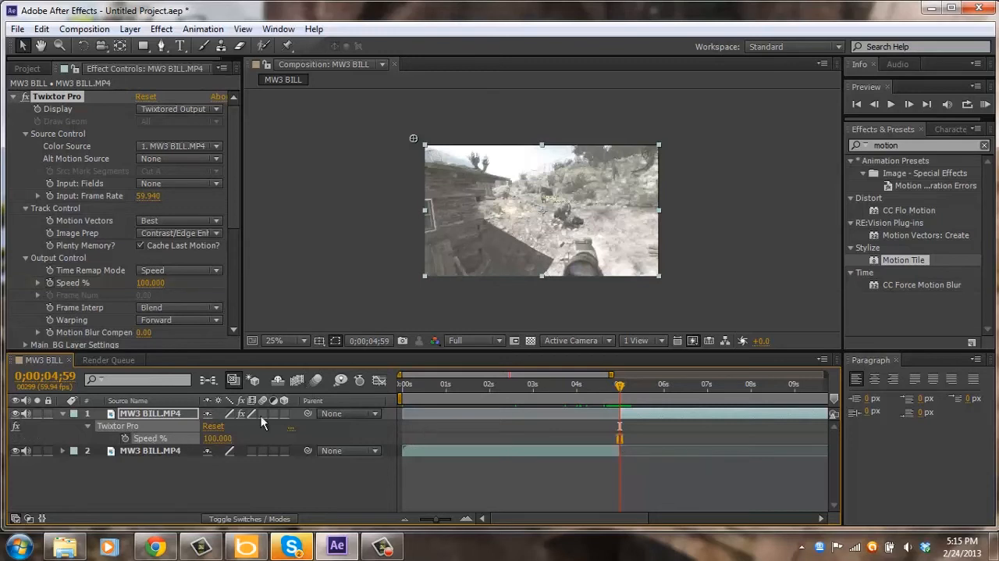
pyautogui.click(125, 439)
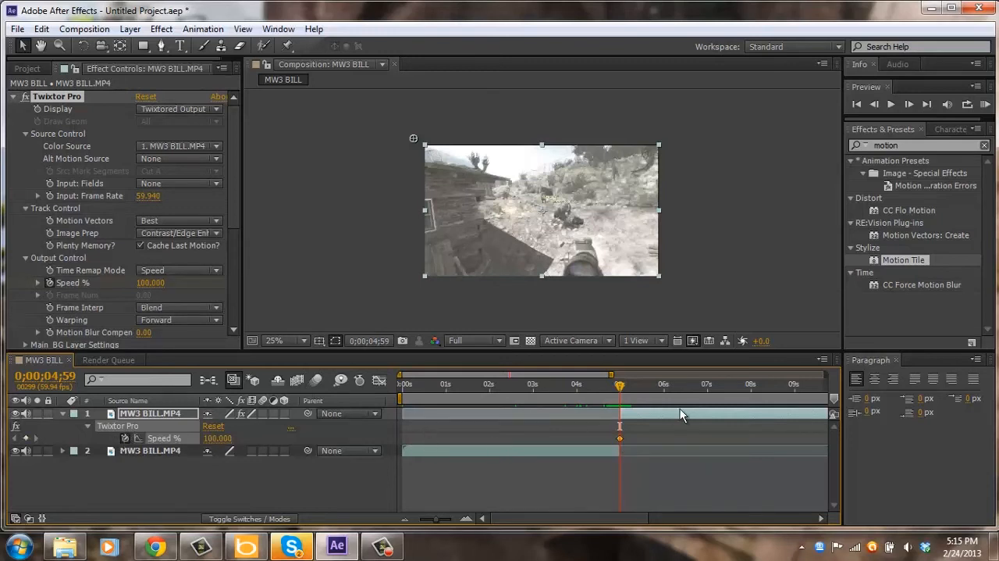
# Add Twixtor Pro Speed % keyframes of 150 at 0;00;05;00 and 100 at 0;00;05;03.
pyautogui.press('pagedown')
pyautogui.click(144, 285)
pyautogui.write('150')
pyautogui.press('Return')
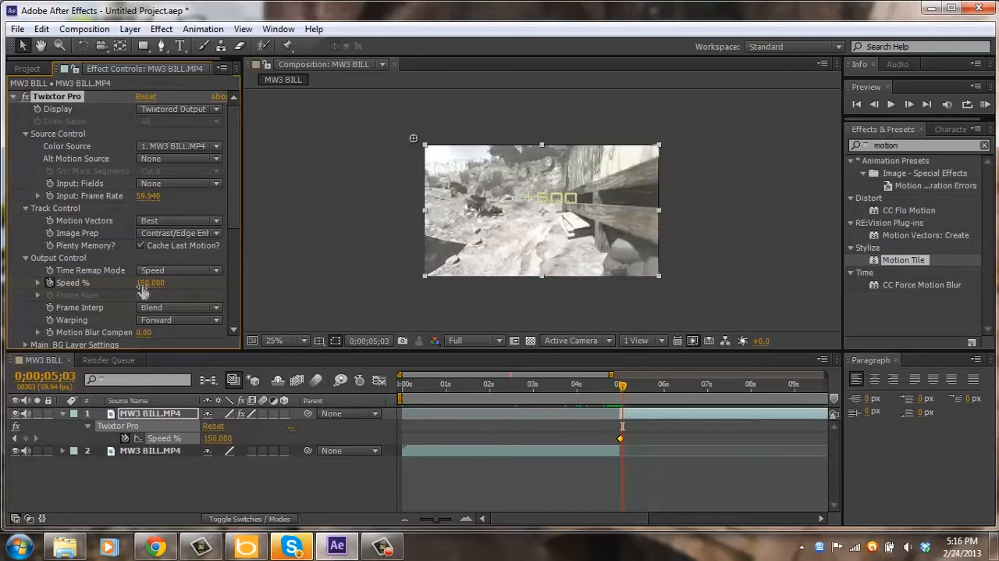
pyautogui.click(143, 286)
pyautogui.write('100')
pyautogui.press('Return')
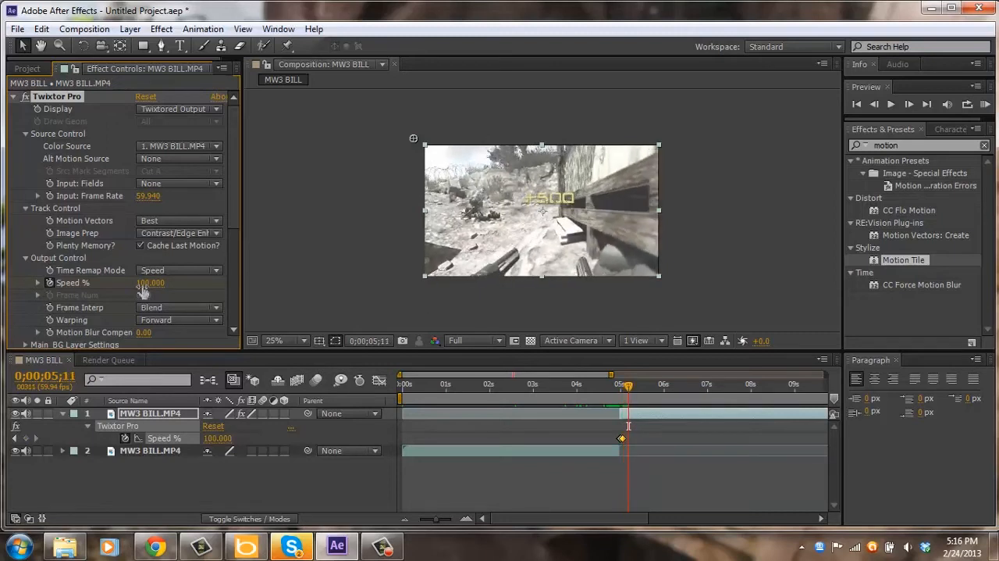
# Add a Speed % keyframe of 3 at 0;00;05;11 and review the Twixtor Pro speed keyframes.
pyautogui.click(149, 283)
pyautogui.write('3')
pyautogui.press('Return')
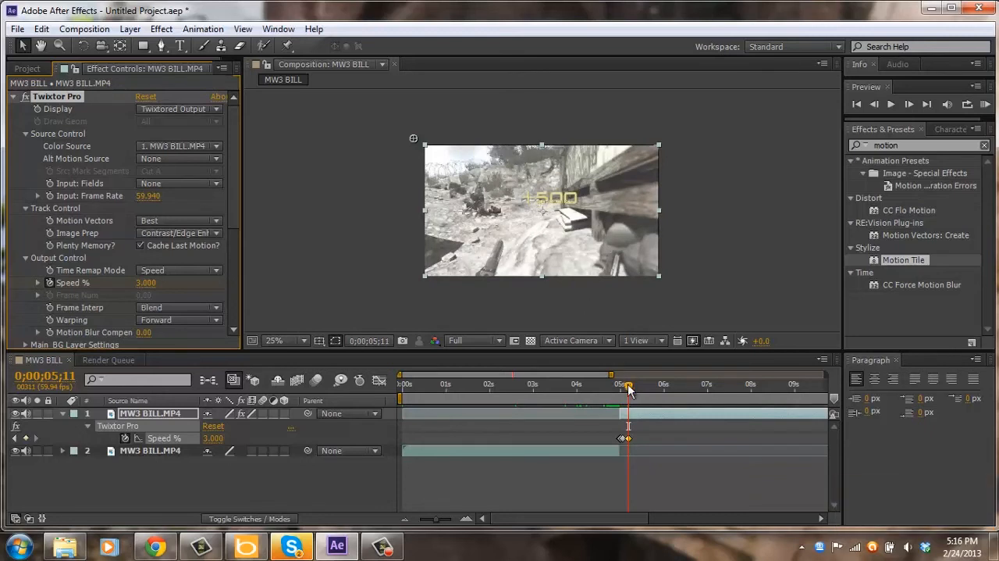
pyautogui.moveTo(627, 387)
pyautogui.mouseDown()
pyautogui.moveTo(614, 384)
pyautogui.moveTo(623, 384)
pyautogui.mouseUp()
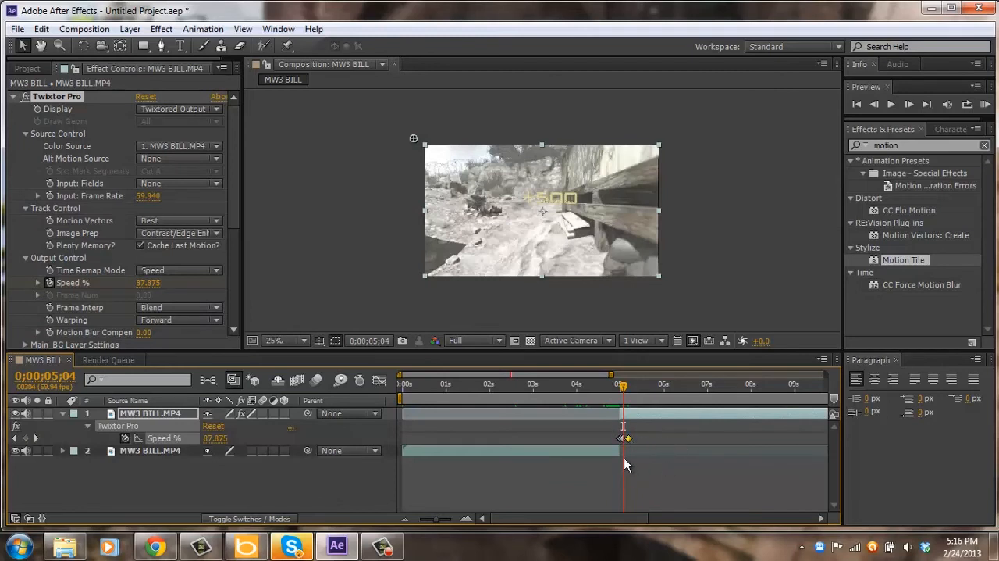
pyautogui.moveTo(623, 445)
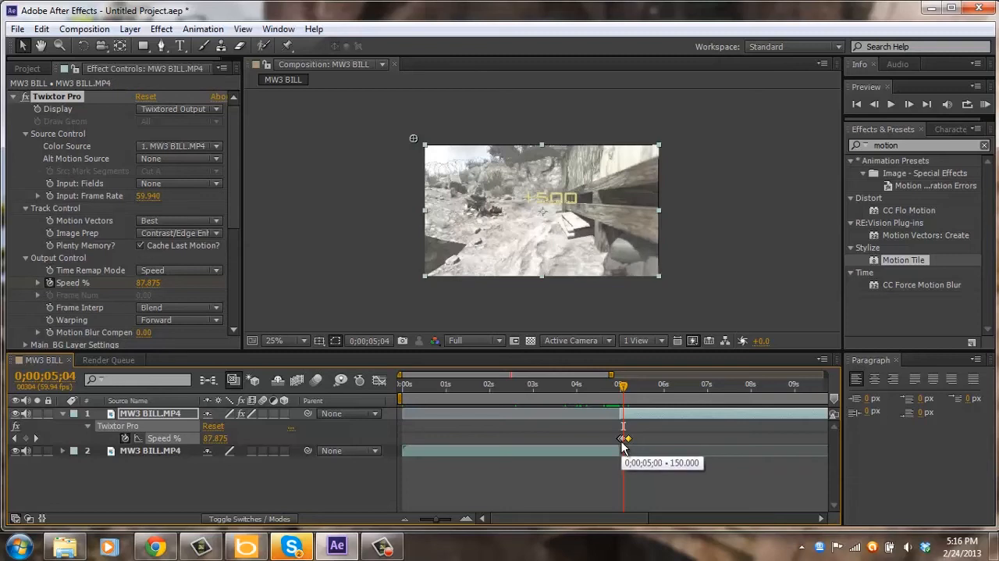
# Delete the Twixtor Pro and Motion Tile effects from the second part of the clip.
pyautogui.click(69, 101)
pyautogui.press('Delete')
pyautogui.click(66, 95)
pyautogui.press('Delete')
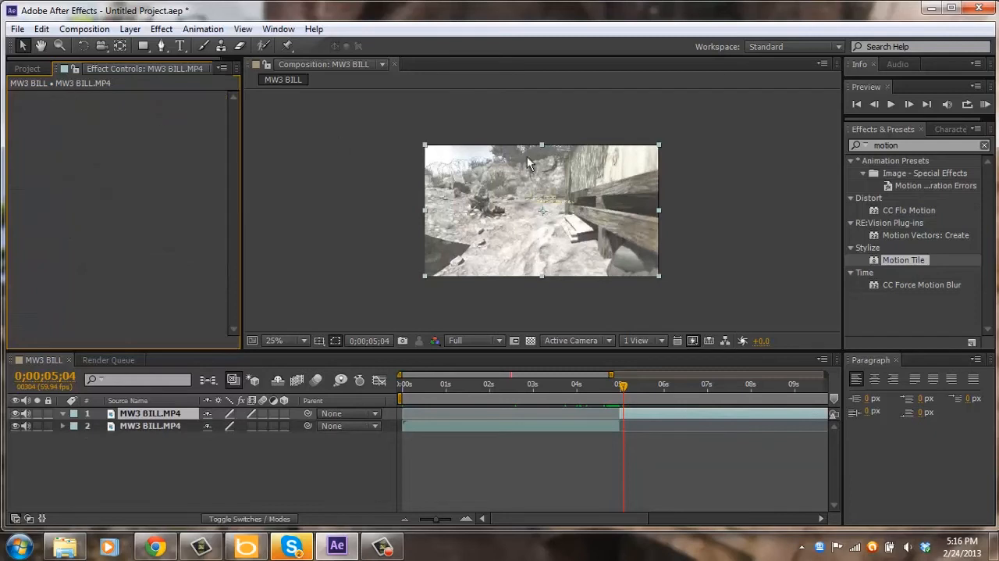
# Find the Timewarp effect and apply it to the second part of the clip.
pyautogui.click(884, 145)
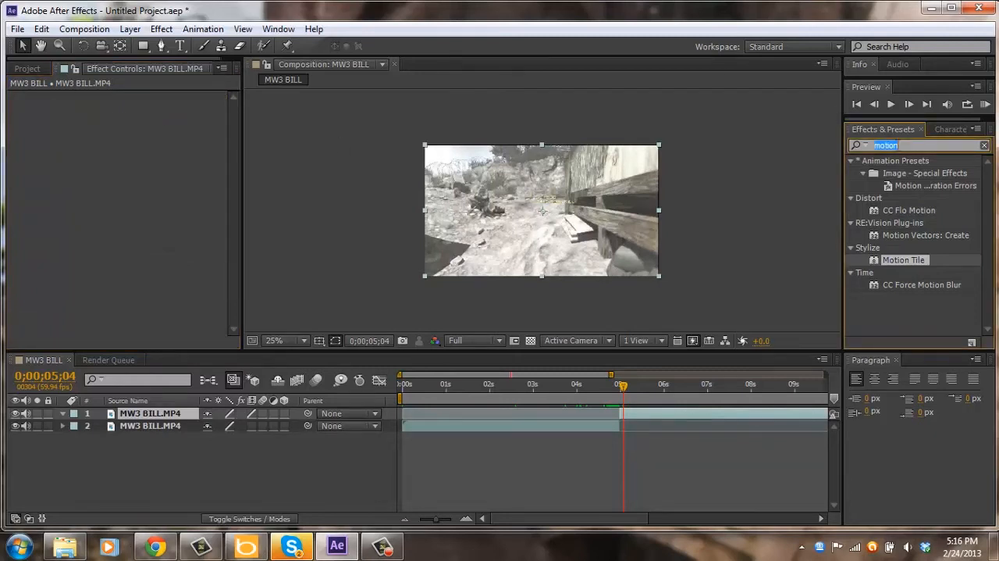
pyautogui.write('time')
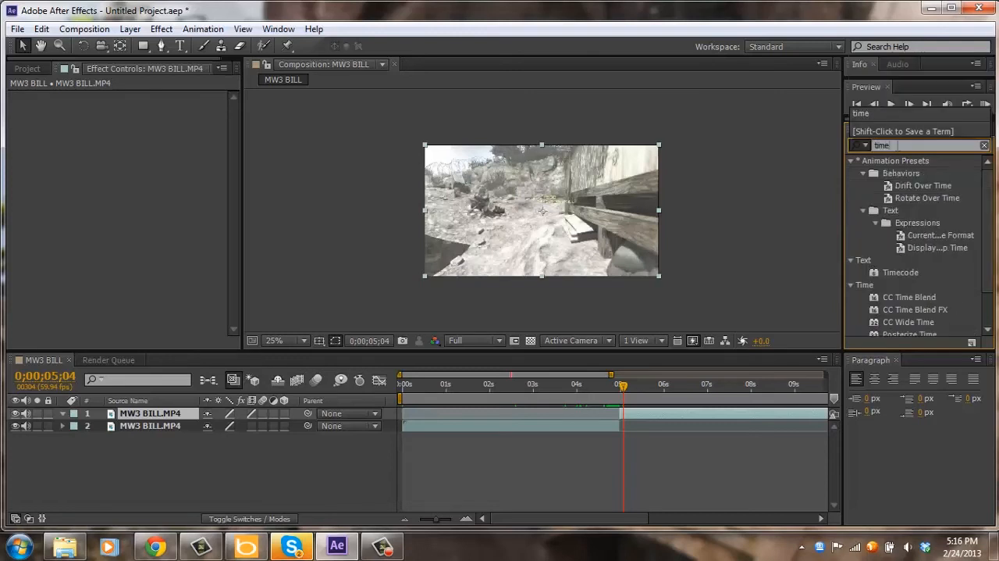
pyautogui.write('wa')
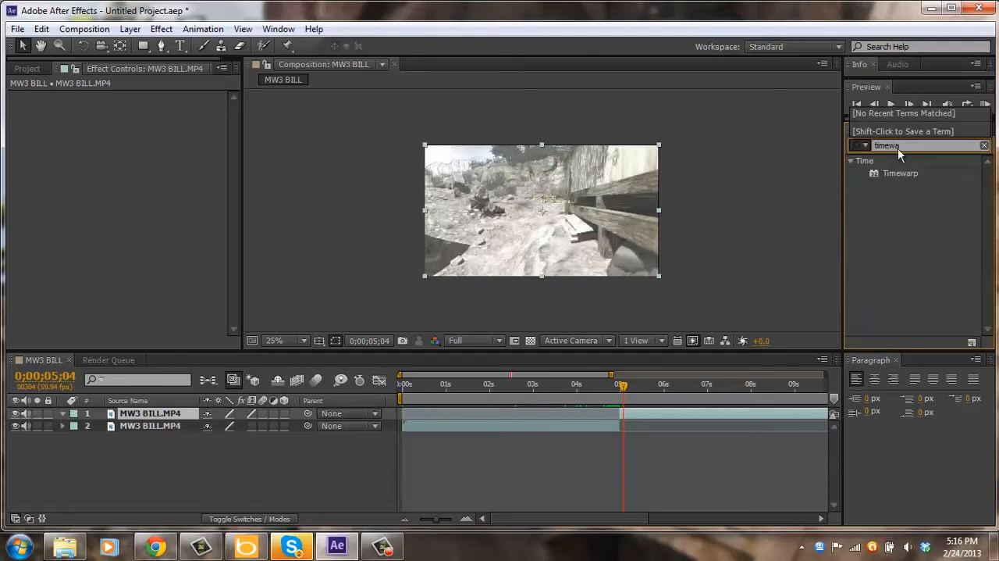
pyautogui.moveTo(901, 173); pyautogui.dragTo(648, 415)
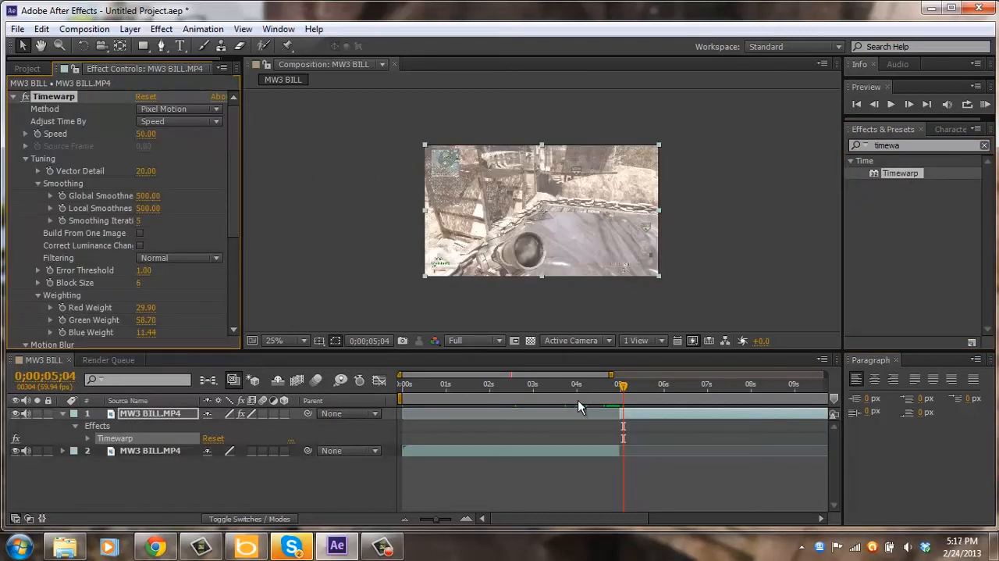
# Set Timewarp's Speed to 100.
pyautogui.click(145, 134)
pyautogui.write('100')
pyautogui.press('Return')
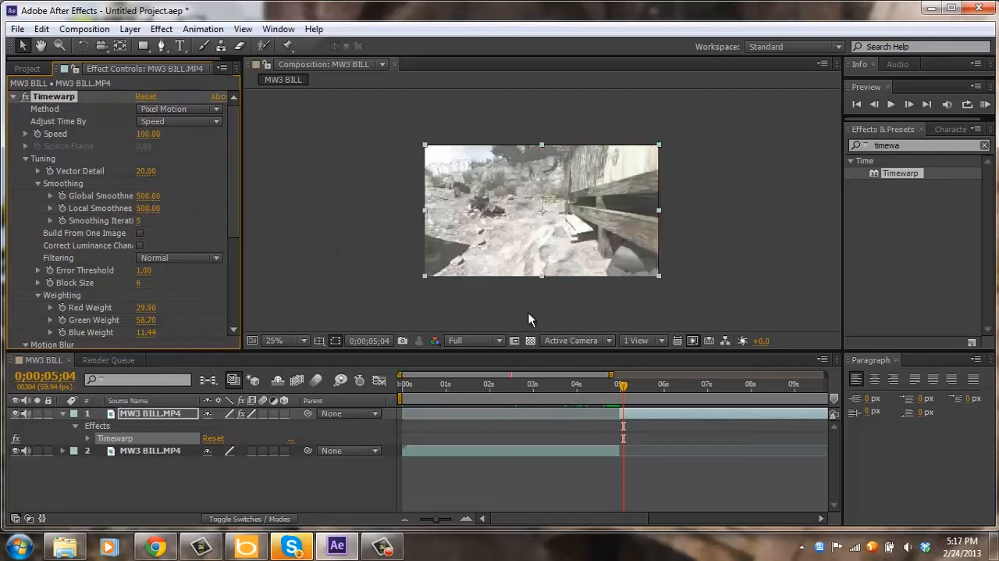
# Start keyframing Timewarp's Speed at the beginning of the clip's second part, 0;00;04;59, with a value of 150.
pyautogui.moveTo(624, 387); pyautogui.dragTo(620, 386)
pyautogui.press('pagedown')
pyautogui.press('pageup')
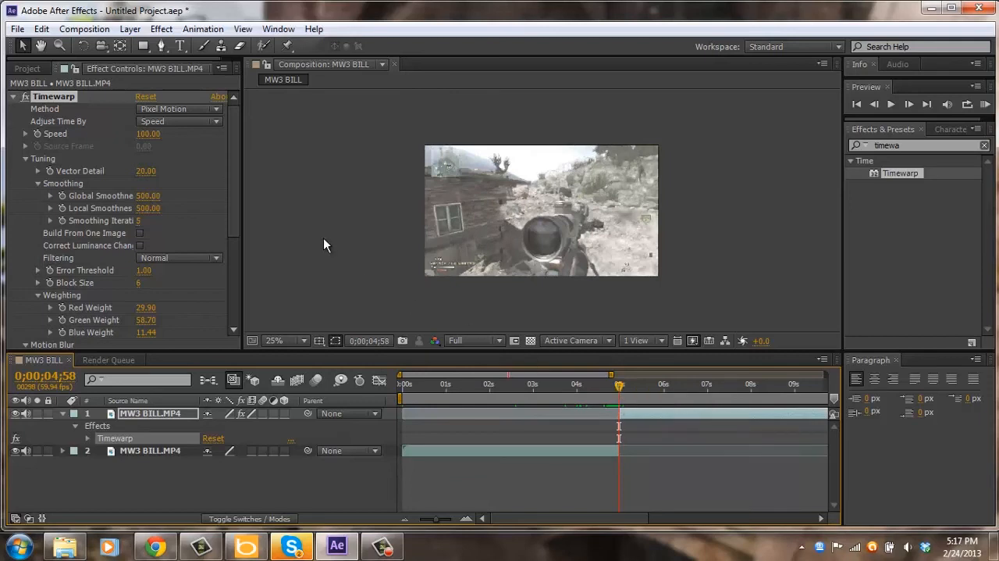
pyautogui.press('pagedown')
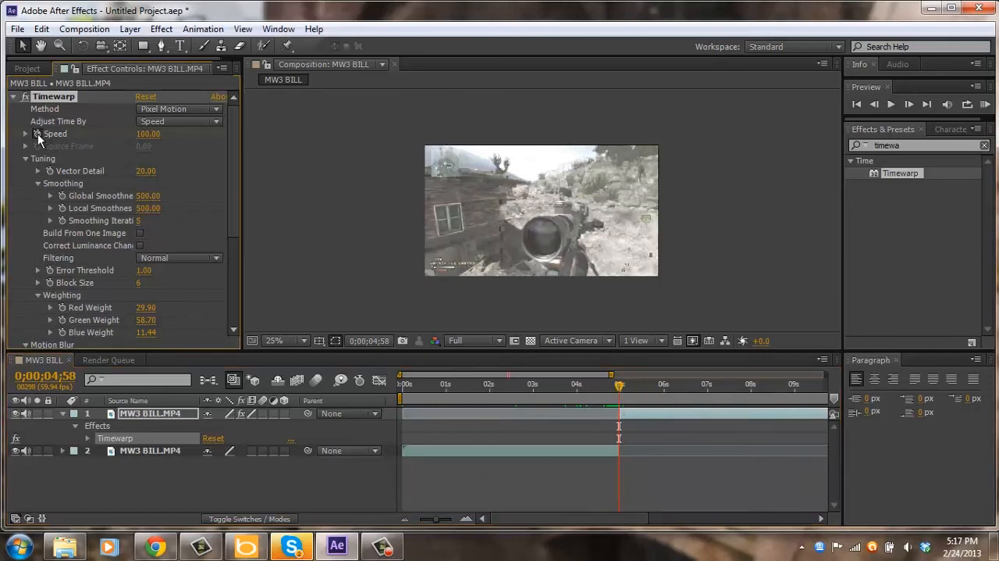
pyautogui.click(148, 133)
pyautogui.write('150')
pyautogui.press('Return')
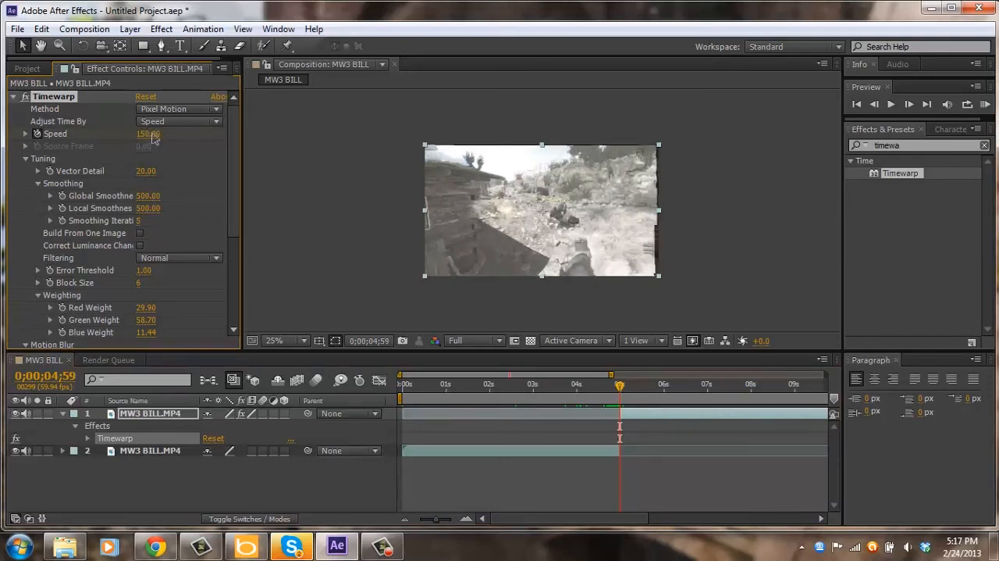
# Add a Timewarp Speed keyframe of 100 at 0;00;05;03.
pyautogui.press('pagedown')
pyautogui.press('pagedown')
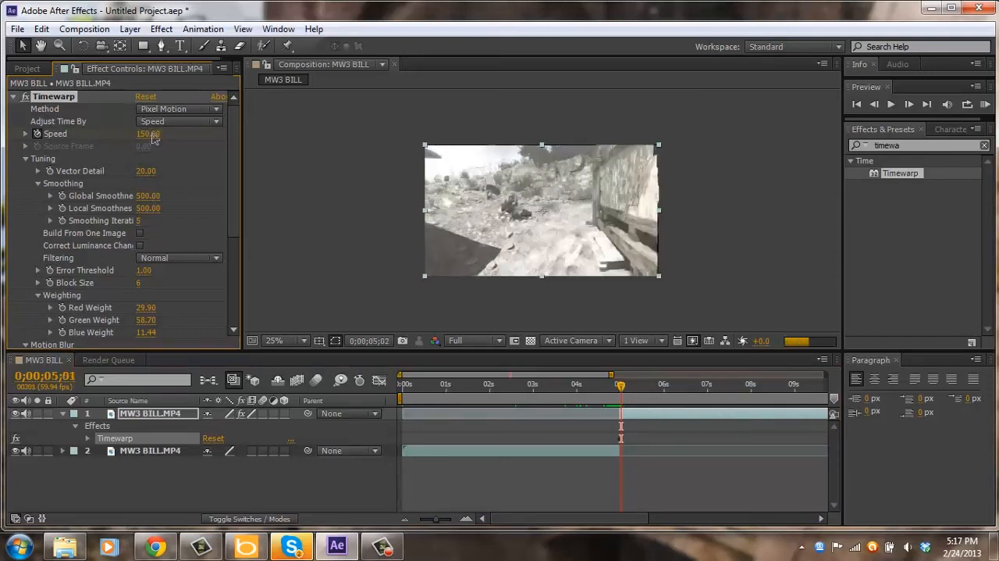
pyautogui.press('pagedown')
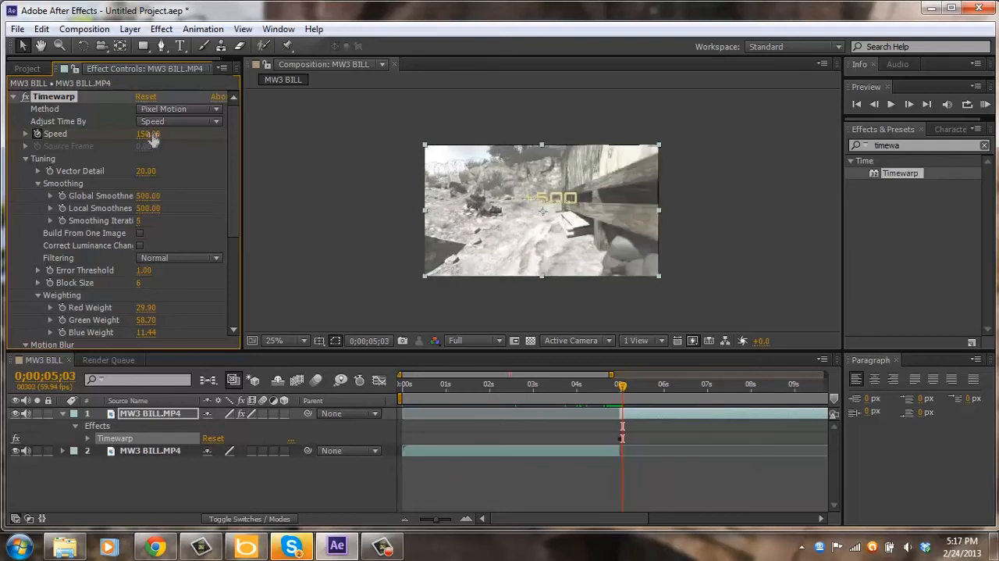
pyautogui.click(147, 133)
pyautogui.write('100')
pyautogui.press('Return')
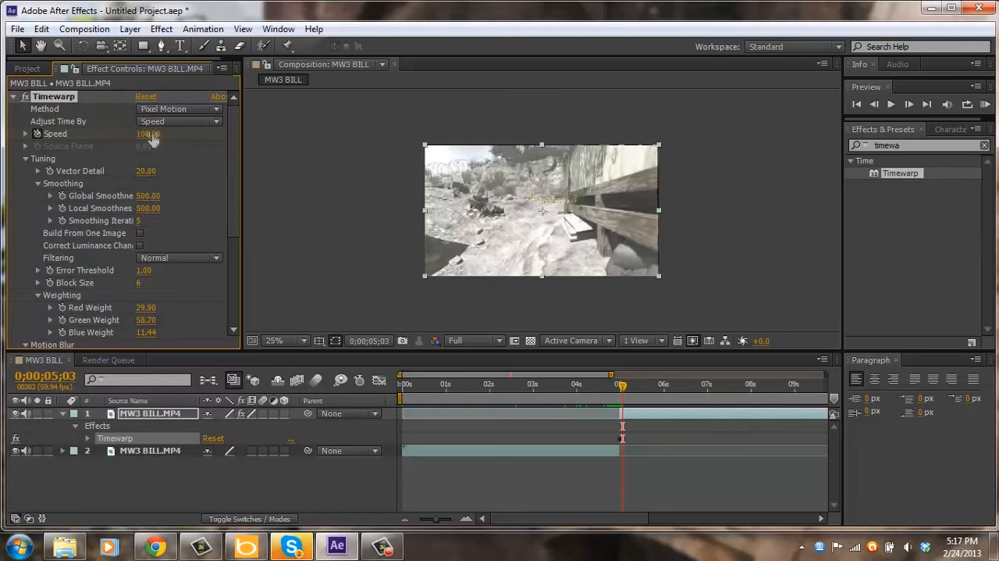
# Add a Timewarp Speed keyframe of 3 at 0;00;05;07 and review the speed on the frames before it.
pyautogui.click(154, 135)
pyautogui.write('3')
pyautogui.press('Return')
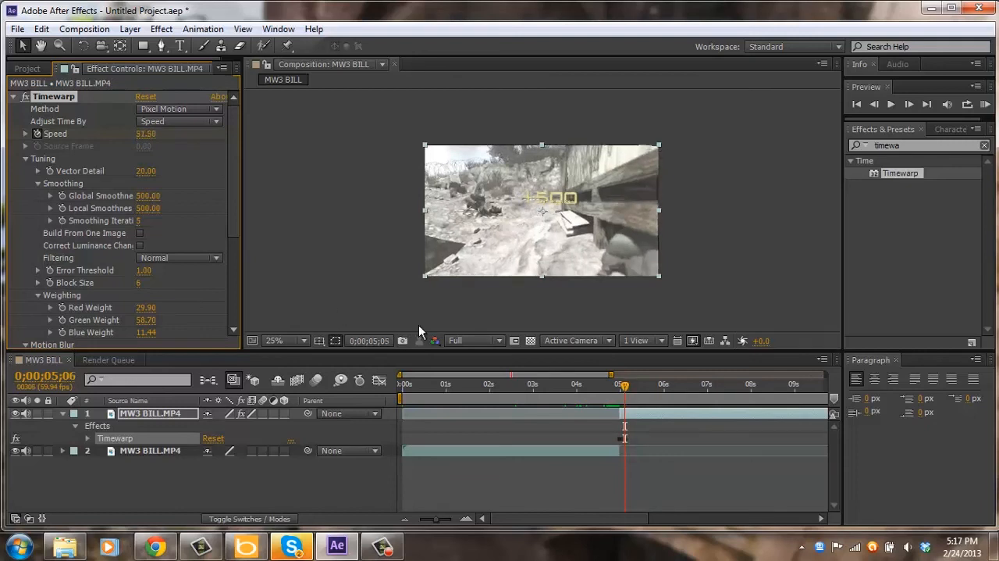
pyautogui.press('pageup')
pyautogui.press('pageup')
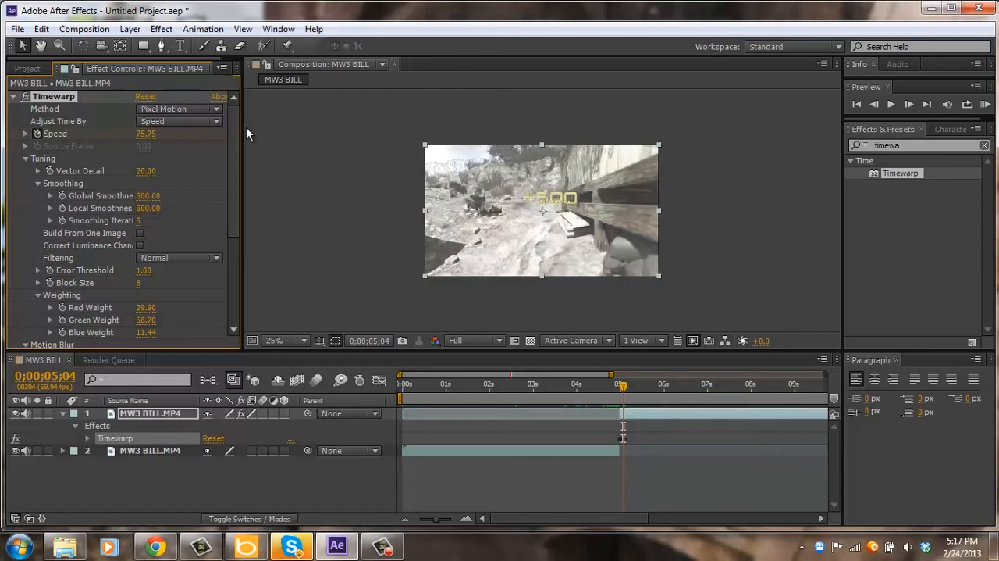
pyautogui.moveTo(235, 124); pyautogui.dragTo(259, 226)
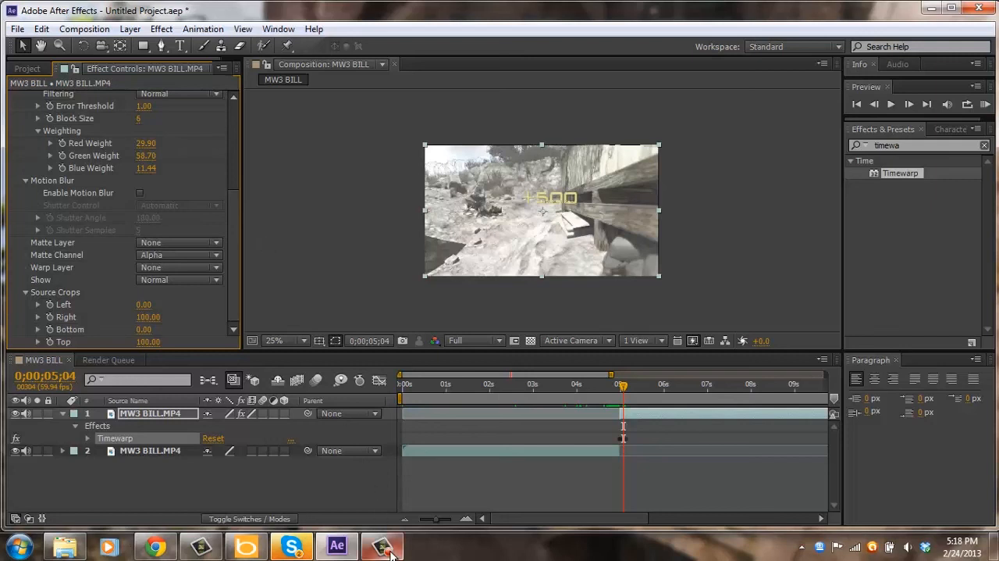
pyautogui.moveTo(390, 552)
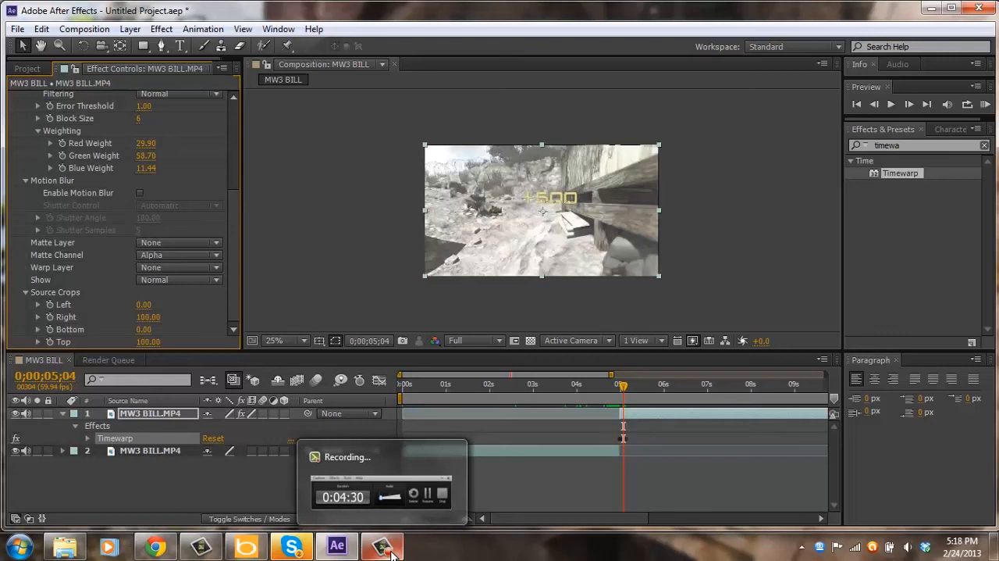
pyautogui.click(390, 552)
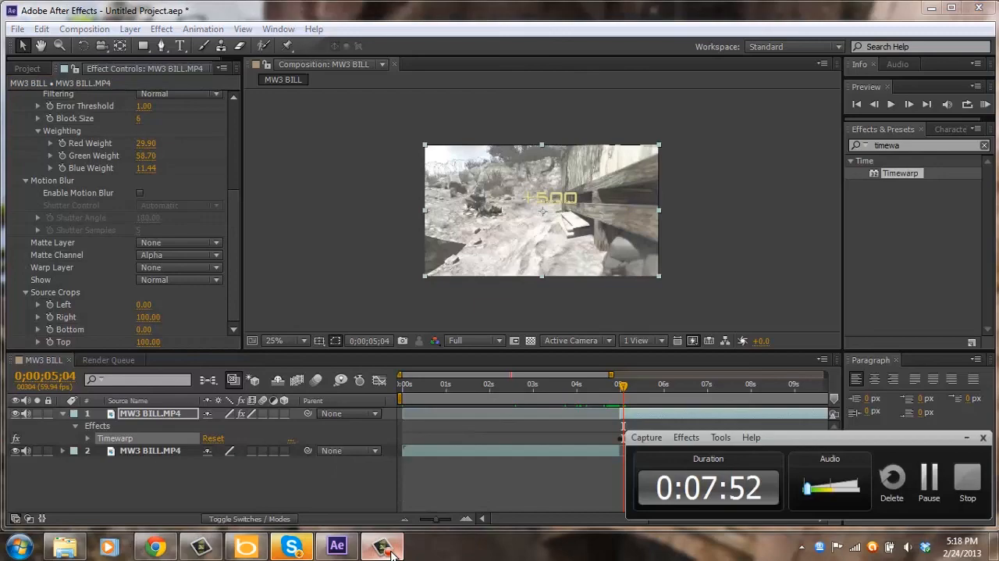